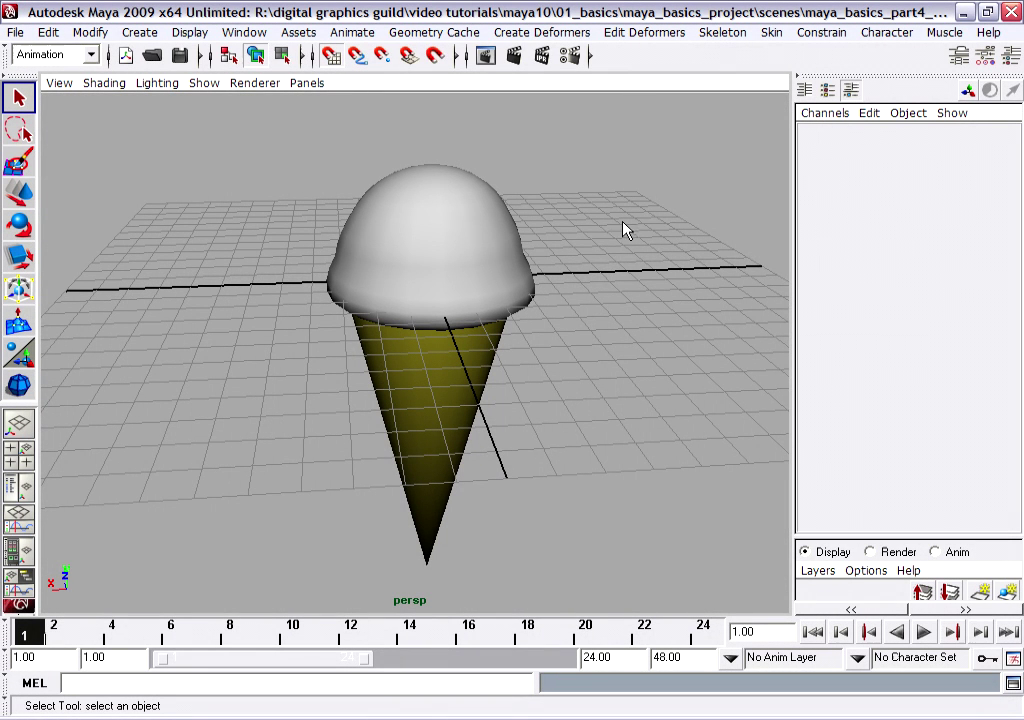
Start a new untitled scene, choosing Don't Save for the ice cream model's changes.
{"action": "middle_click_drag", "start_coordinate": [583, 225], "coordinate": [564, 203], "text": "alt"}
{"action": "left_click_drag", "start_coordinate": [564, 203], "coordinate": [610, 204], "text": "alt"}
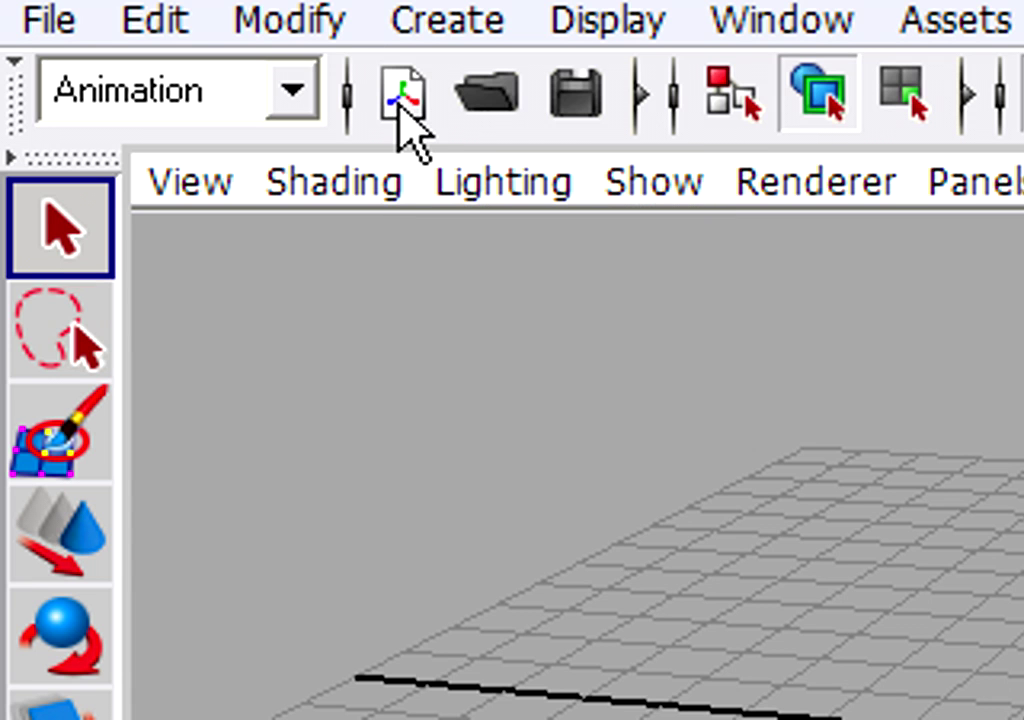
{"action": "left_click", "coordinate": [399, 103]}
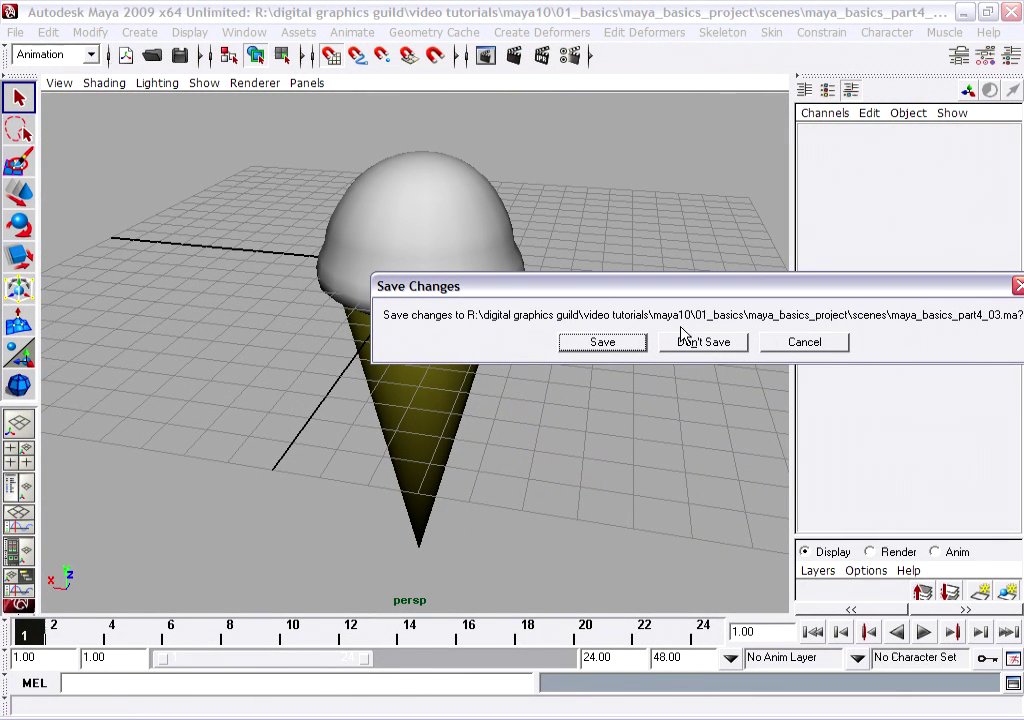
{"action": "left_click", "coordinate": [740, 344]}
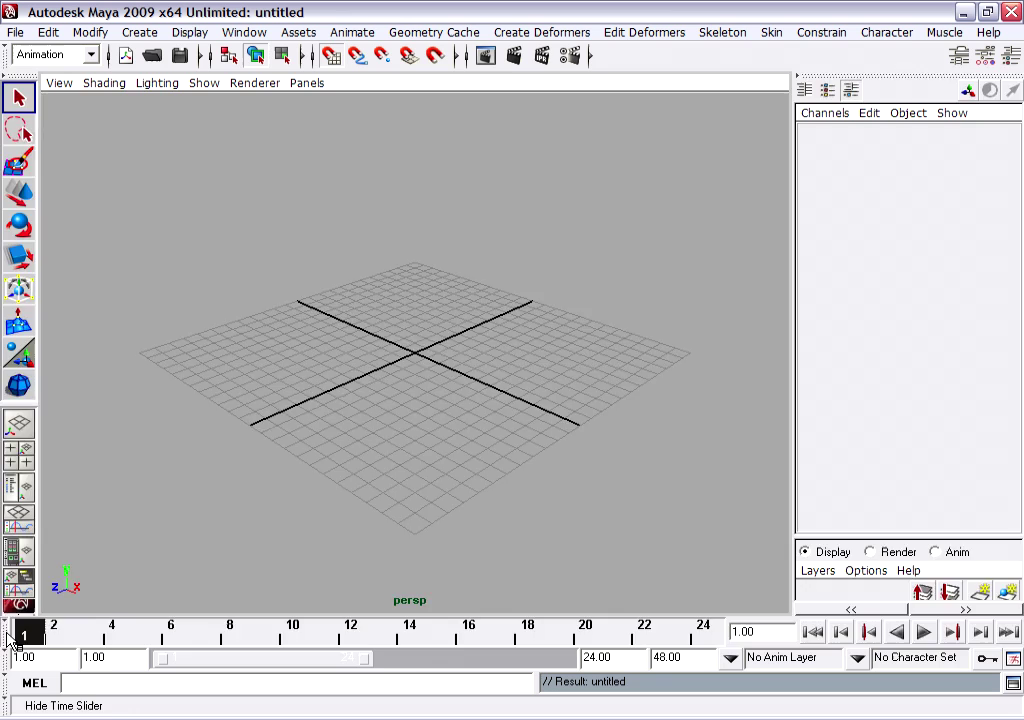
Hide the time slider and range slider, then show the shelf and hide it again.
{"action": "left_click", "coordinate": [8, 640]}
{"action": "left_click", "coordinate": [8, 660]}
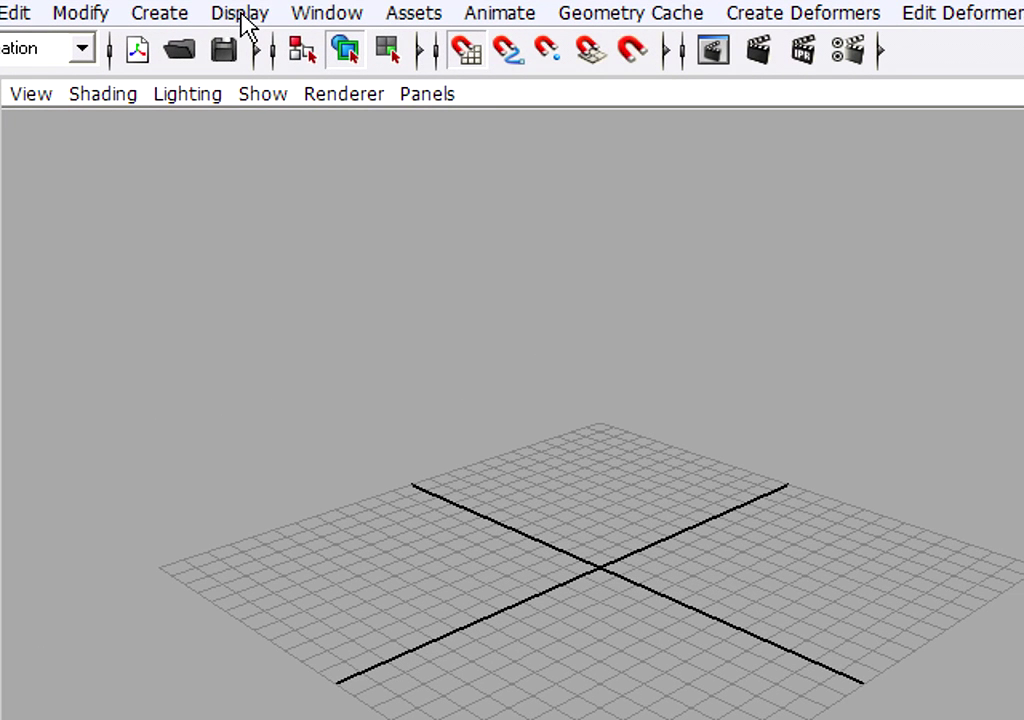
{"action": "left_click", "coordinate": [243, 14]}
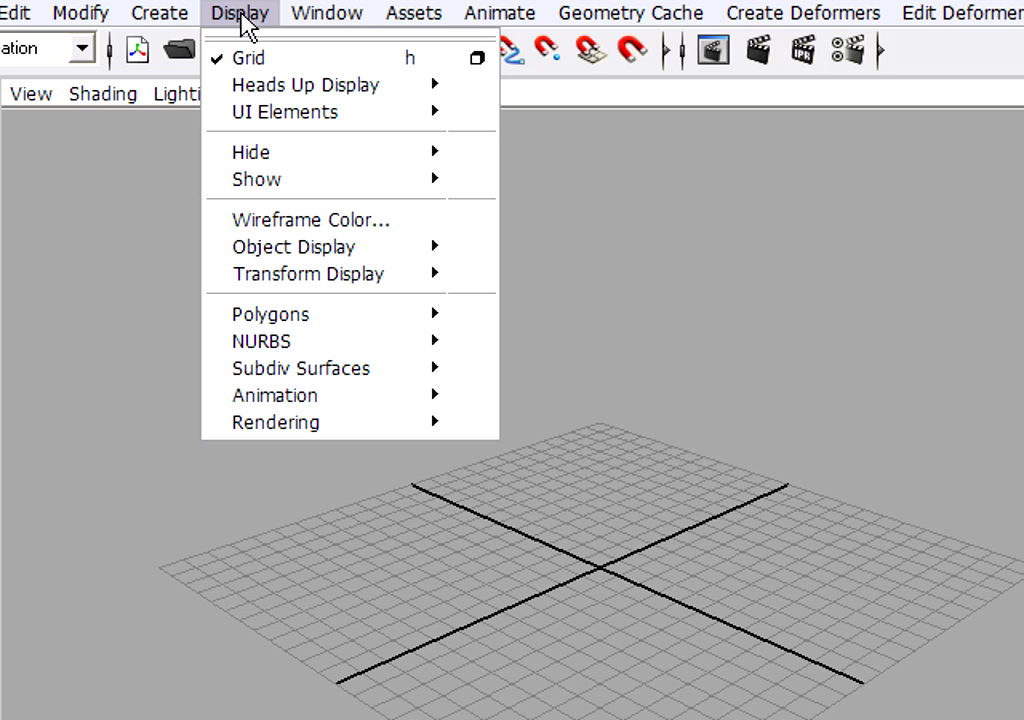
{"action": "mouse_move", "coordinate": [326, 113]}
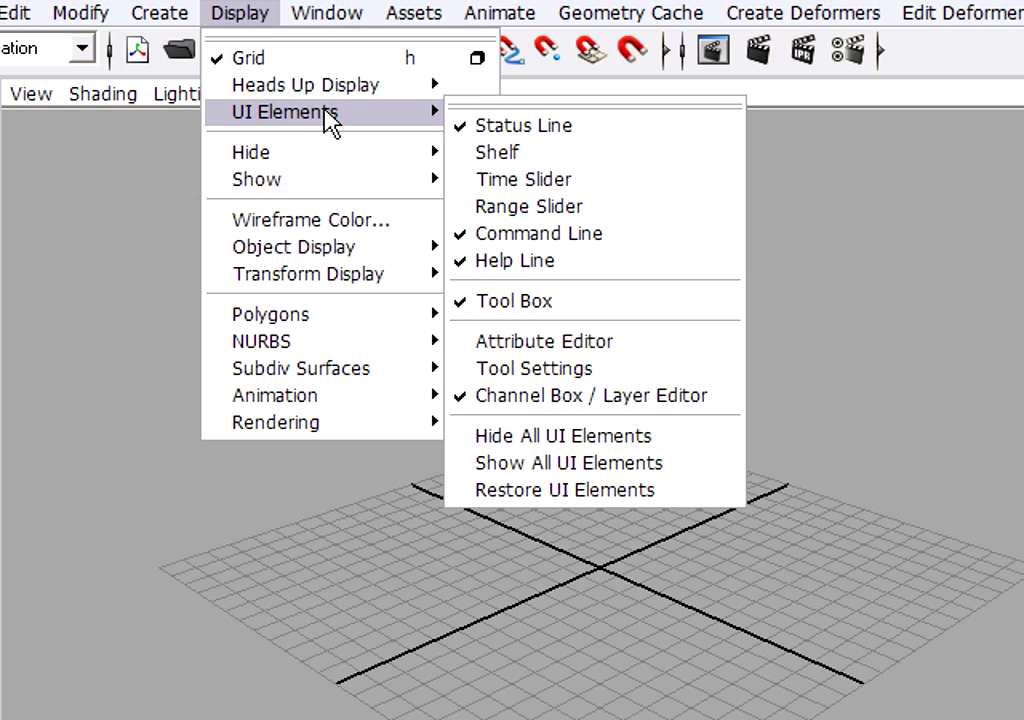
{"action": "left_click", "coordinate": [581, 163]}
{"action": "left_click", "coordinate": [240, 12]}
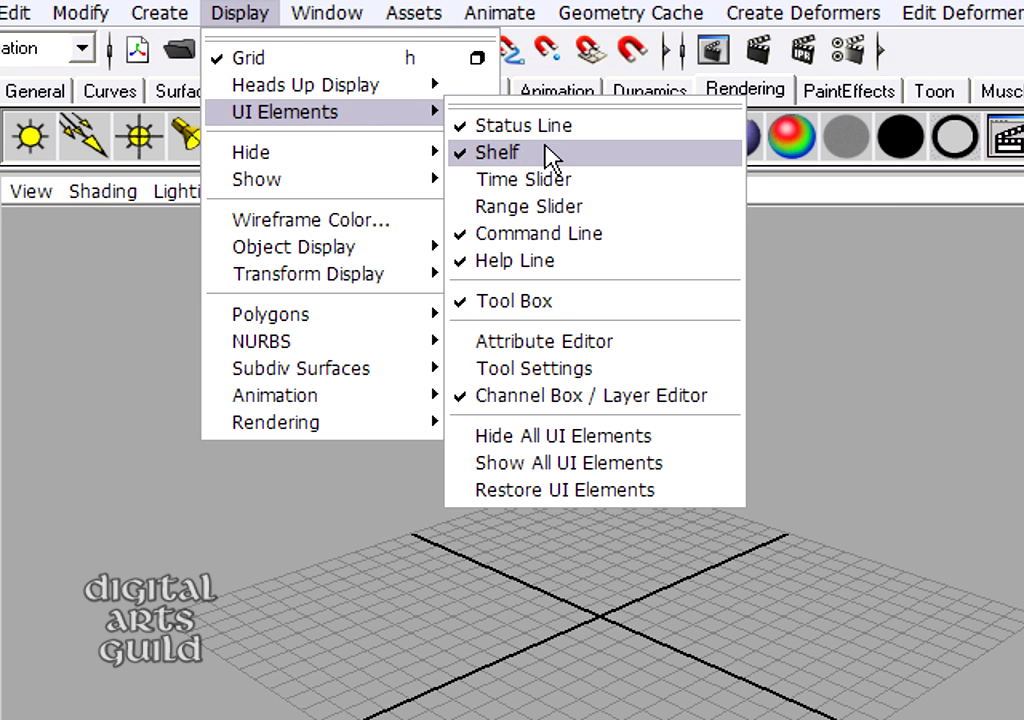
{"action": "left_click", "coordinate": [548, 156]}
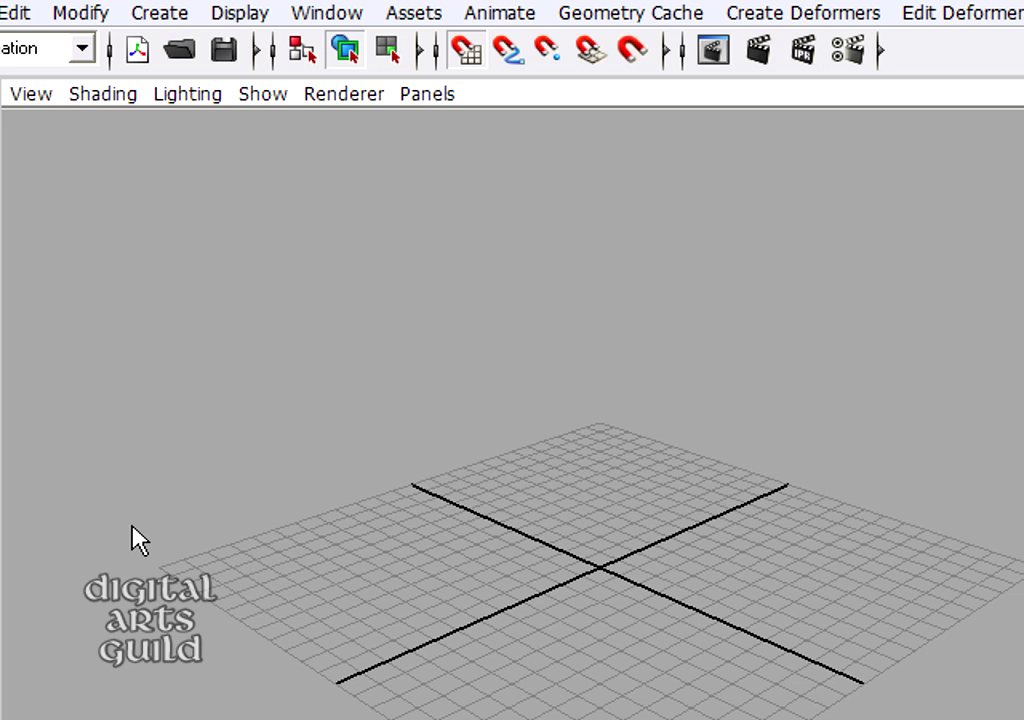
{"action": "left_click", "coordinate": [241, 15]}
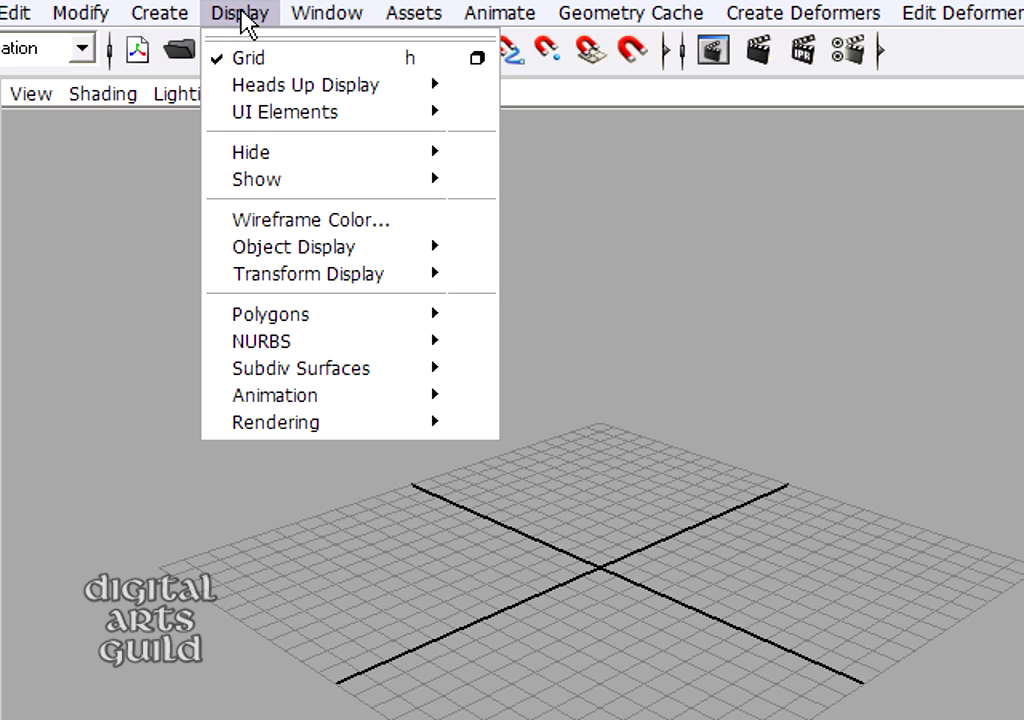
{"action": "left_click", "coordinate": [327, 60]}
{"action": "left_click", "coordinate": [247, 16]}
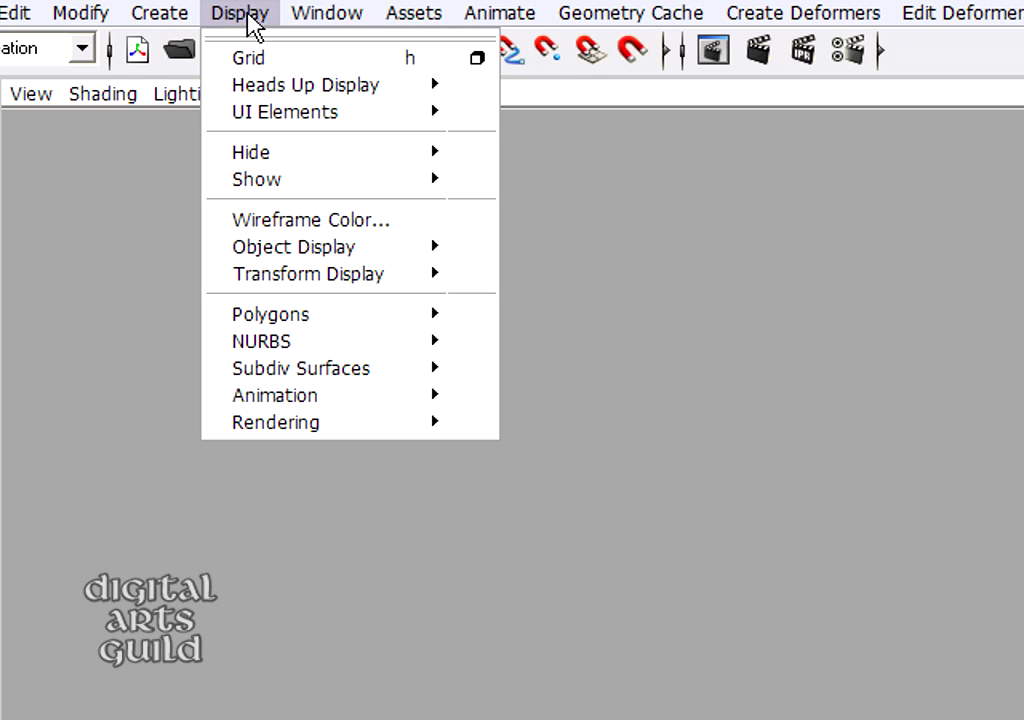
{"action": "left_click", "coordinate": [290, 60]}
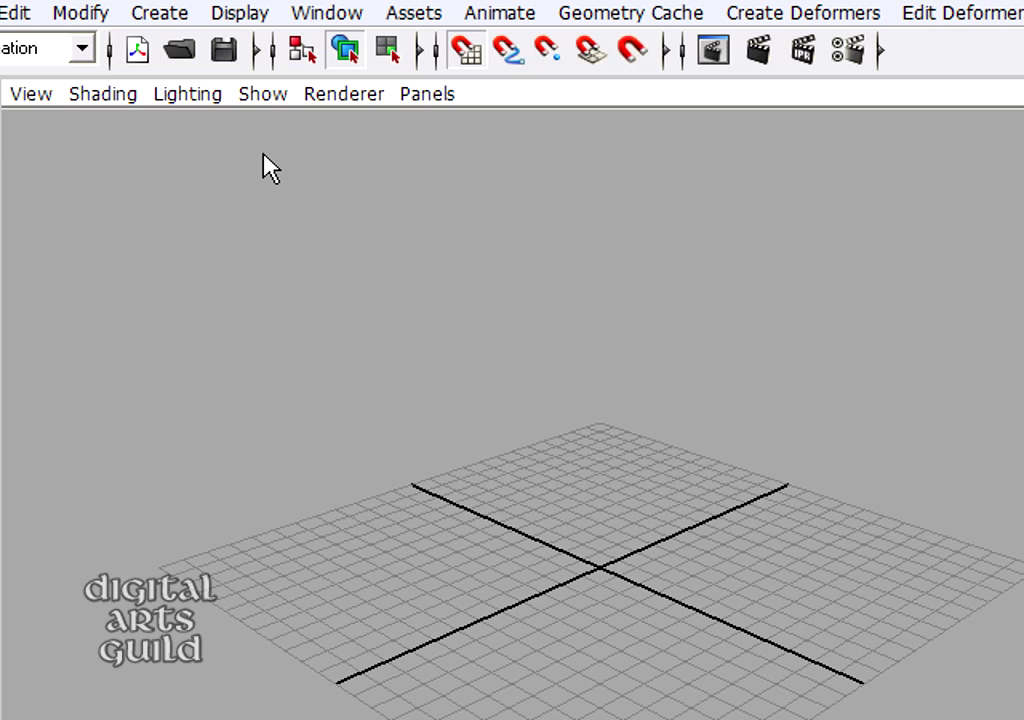
{"action": "left_click", "coordinate": [268, 100]}
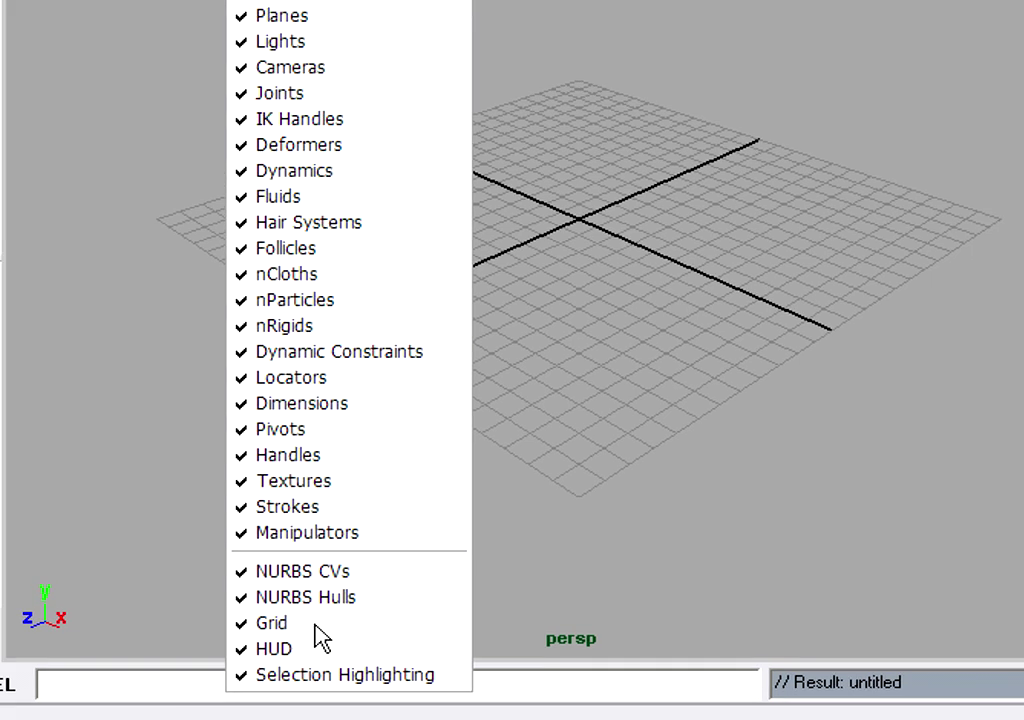
{"action": "left_click", "coordinate": [326, 621]}
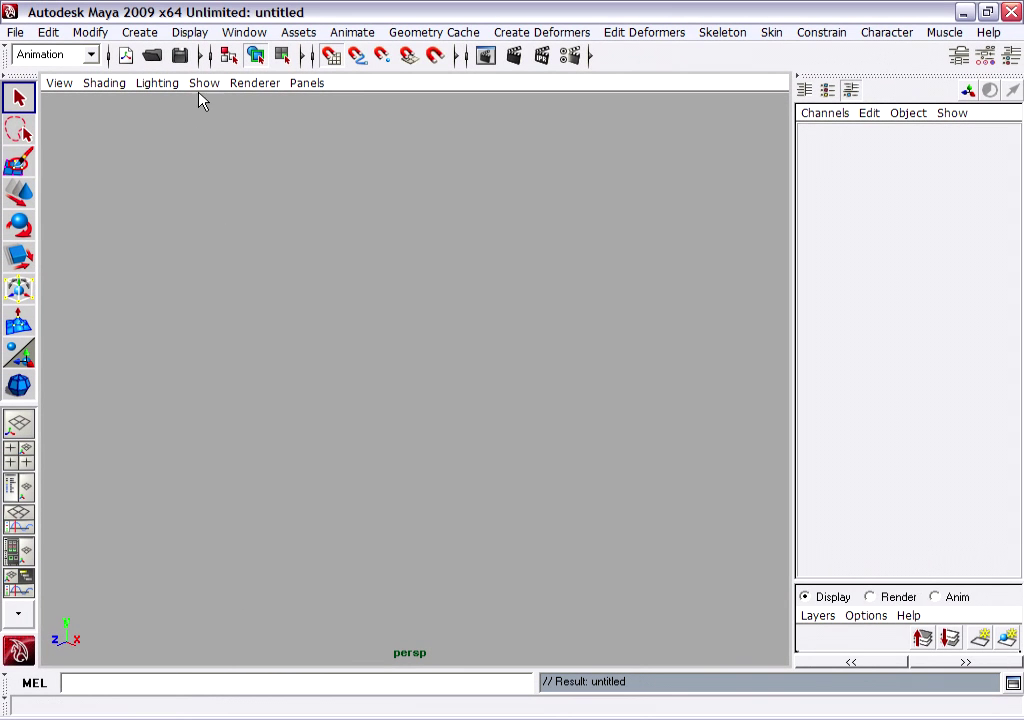
{"action": "left_click", "coordinate": [204, 86]}
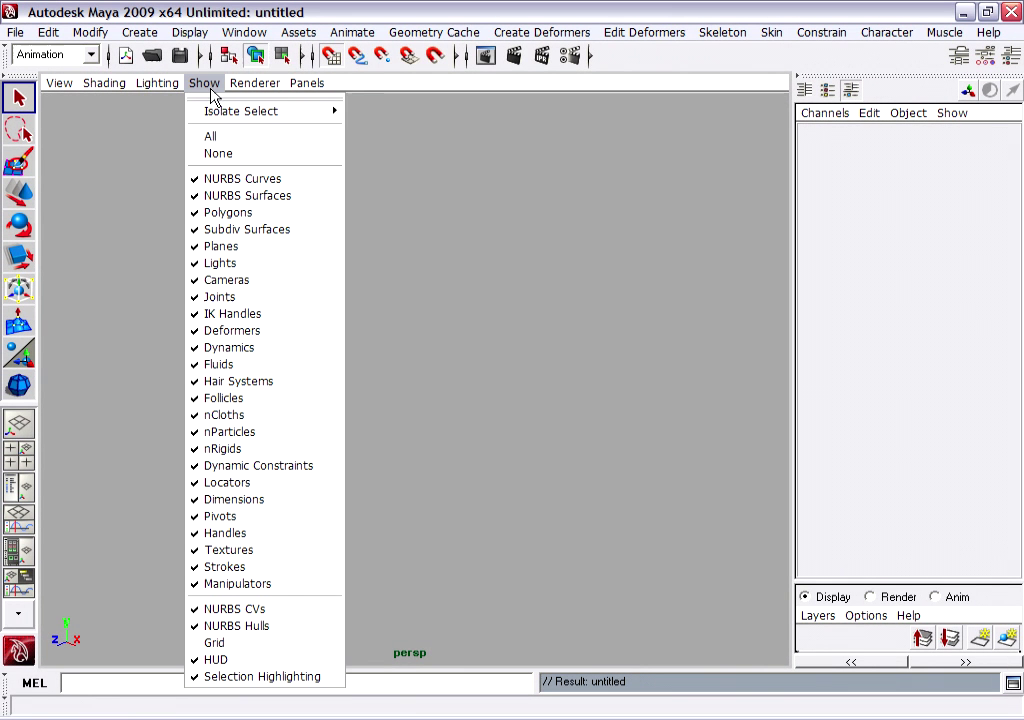
{"action": "left_click", "coordinate": [253, 648]}
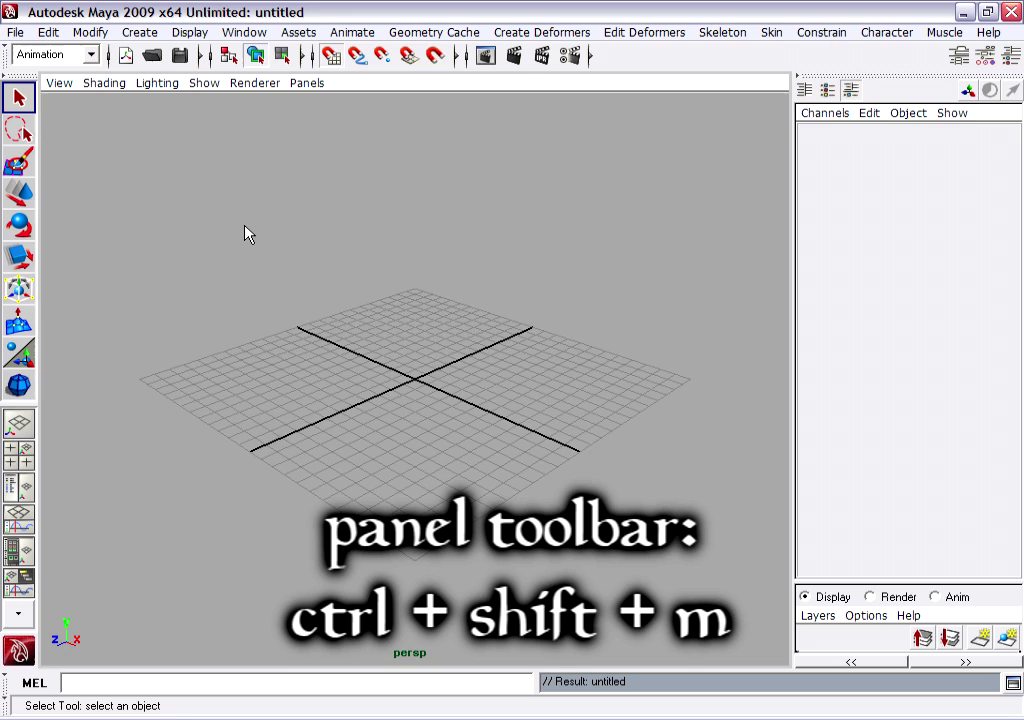
{"action": "key", "text": "ctrl+shift+m"}
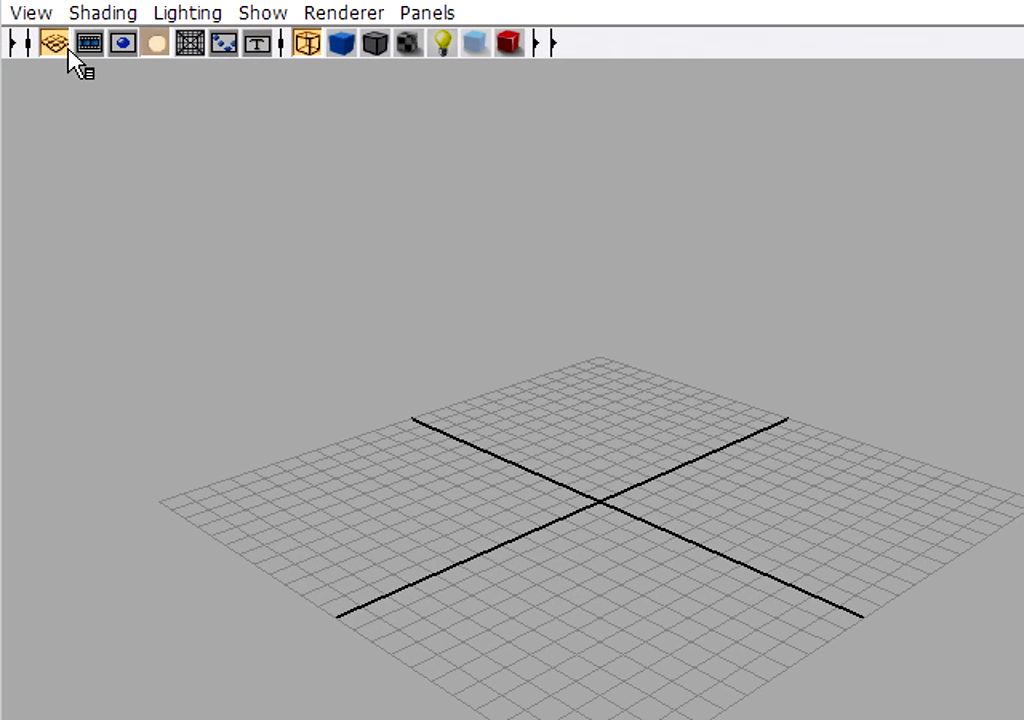
{"action": "left_click", "coordinate": [65, 74]}
{"action": "left_click", "coordinate": [55, 44]}
{"action": "key", "text": "ctrl+shift+m"}
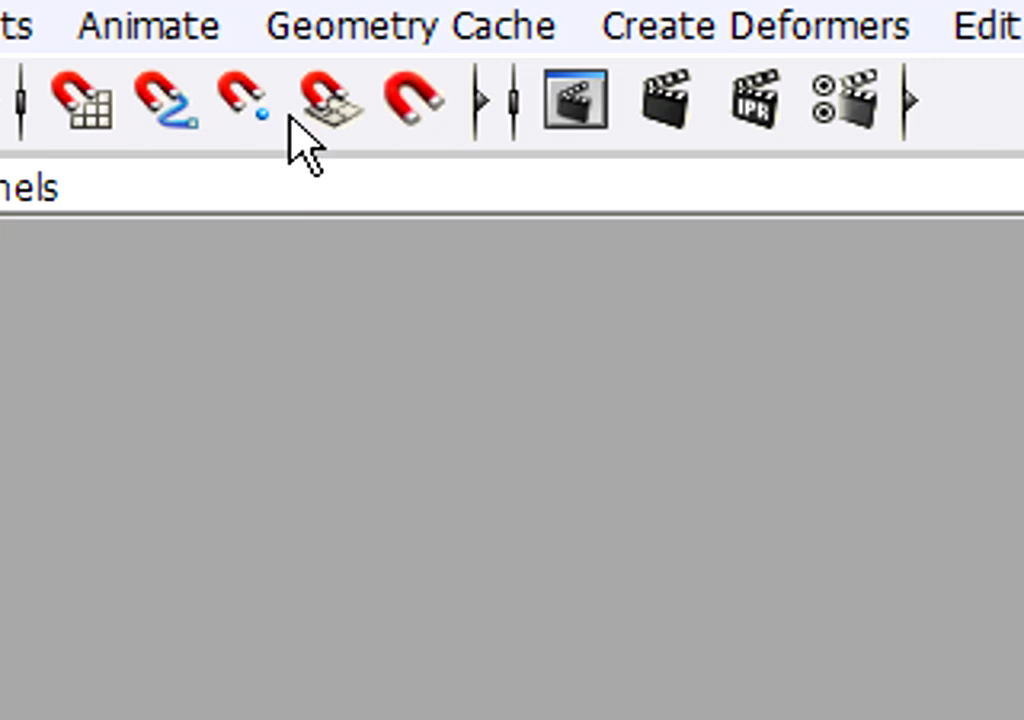
Enable Snap to Grids from the magnet icon on the status line.
{"action": "left_click", "coordinate": [80, 112]}
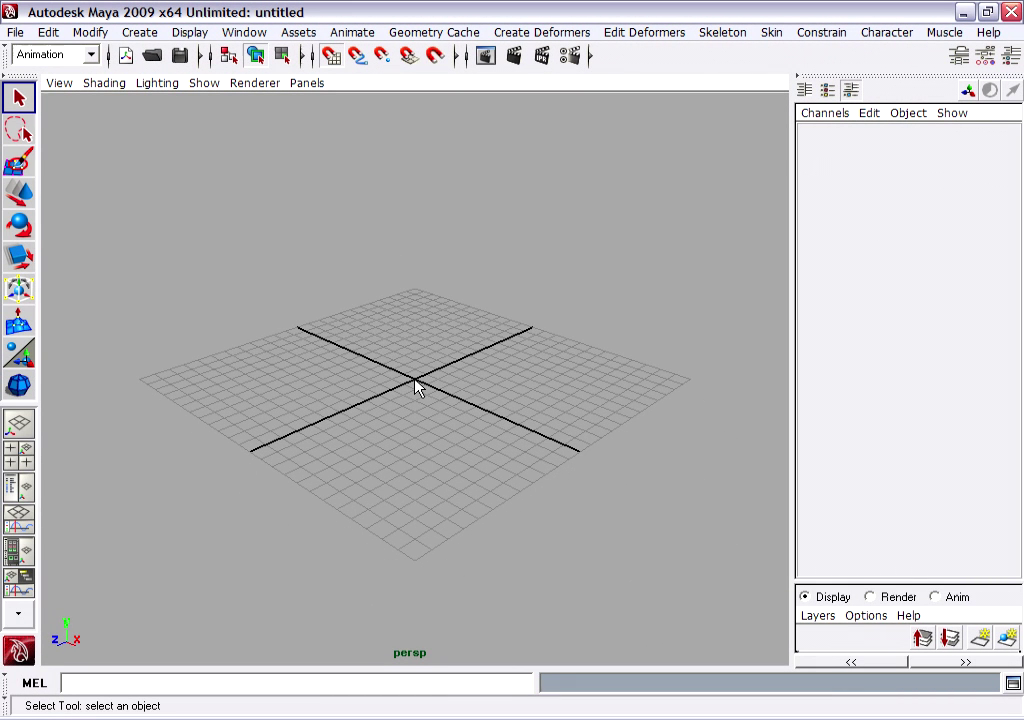
Draw a polygon sphere out from the grid origin.
{"action": "left_click", "coordinate": [142, 33]}
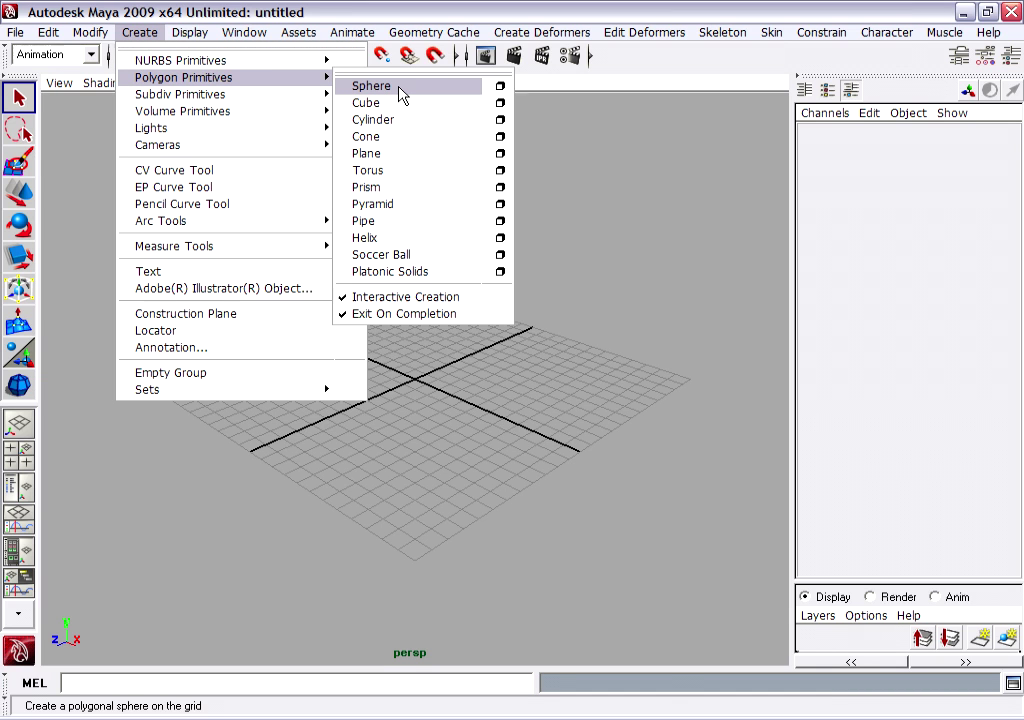
{"action": "left_click", "coordinate": [401, 95]}
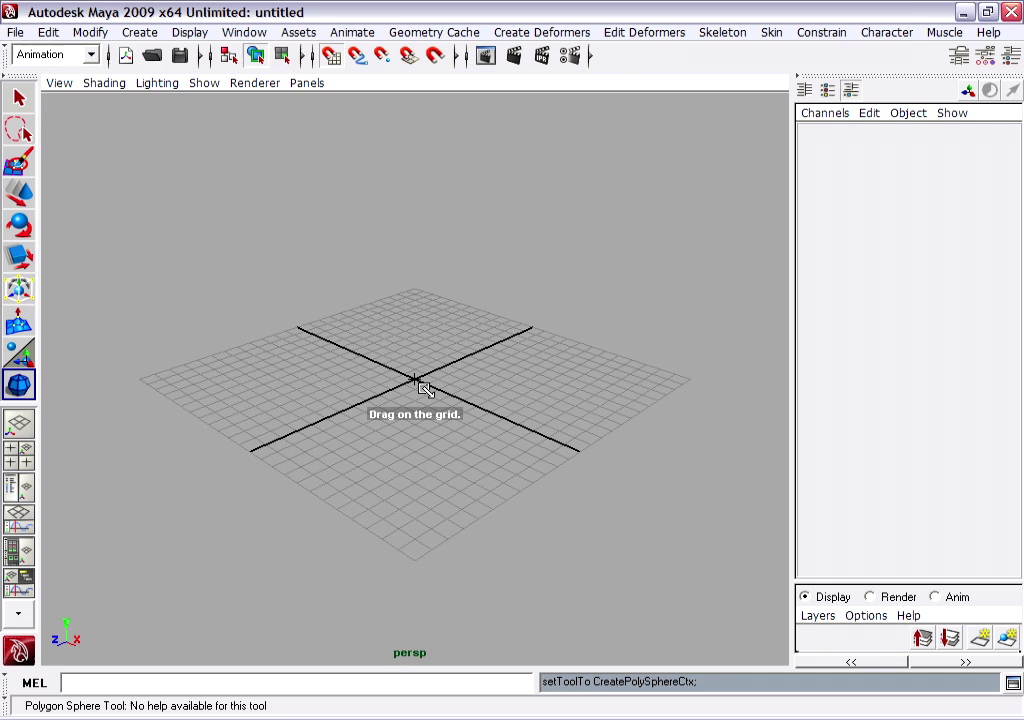
{"action": "left_click_drag", "start_coordinate": [413, 381], "coordinate": [447, 373]}
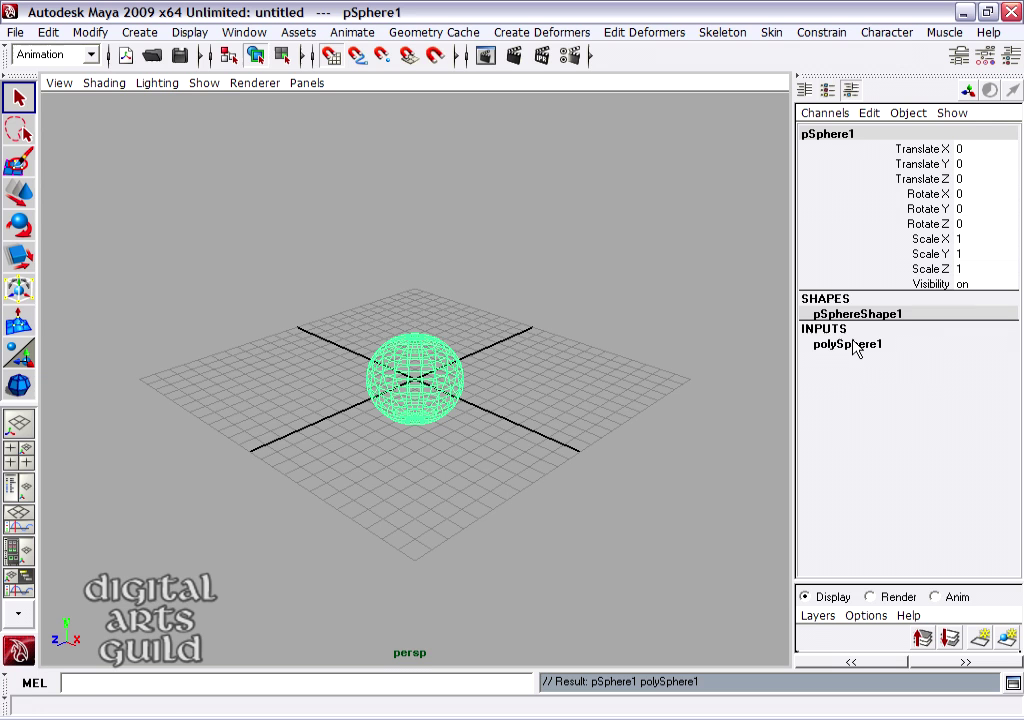
Set polySphere1's Radius to 3 in the Channel Box.
{"action": "double_click", "coordinate": [1012, 60]}
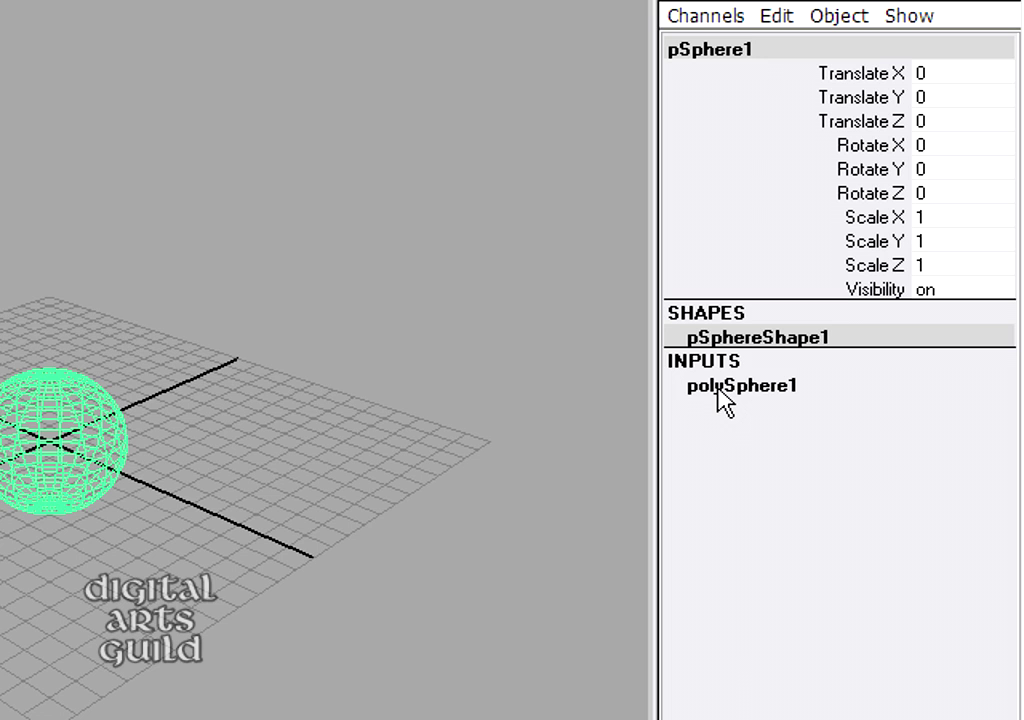
{"action": "left_click", "coordinate": [724, 390]}
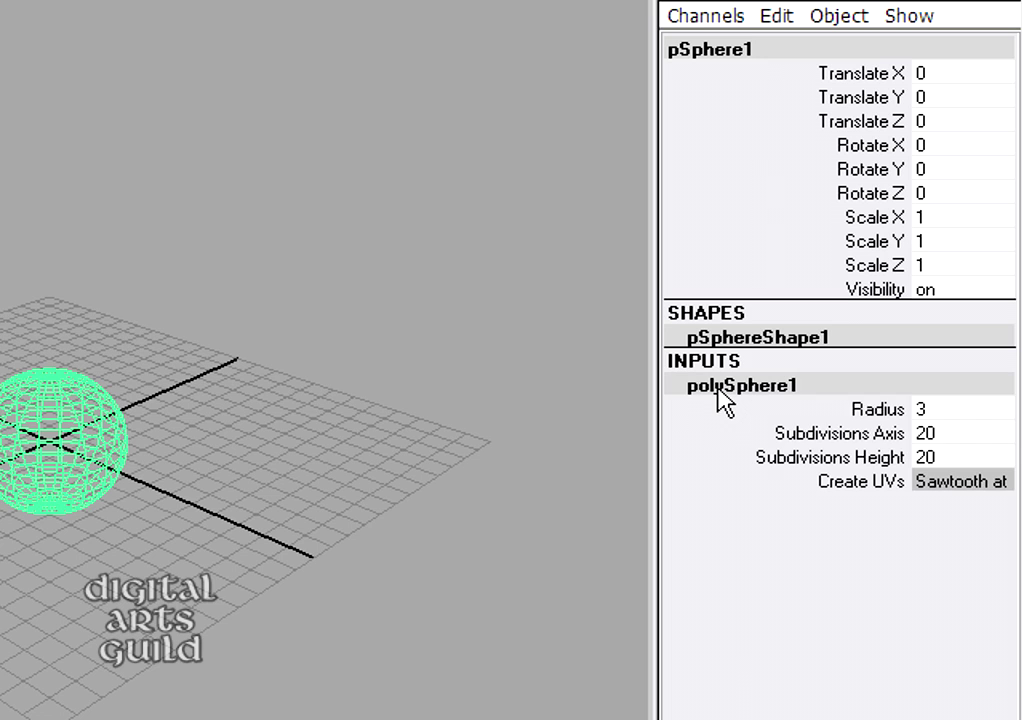
{"action": "left_click", "coordinate": [867, 411]}
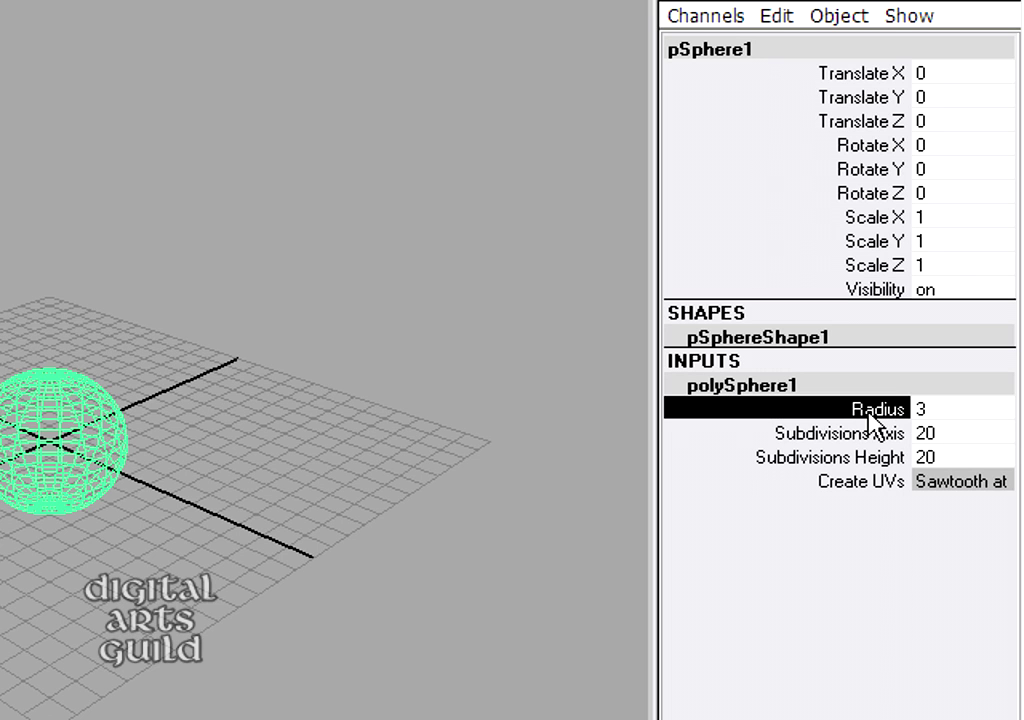
{"action": "middle_click_drag", "start_coordinate": [217, 277], "coordinate": [211, 313]}
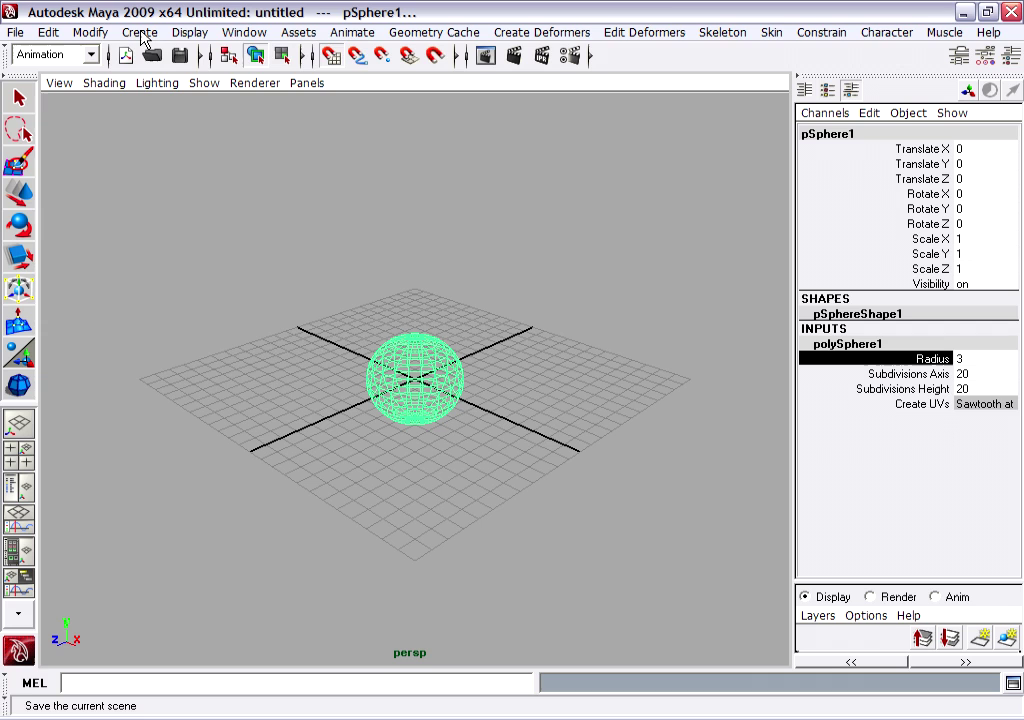
Draw a polygon cone from the grid centre.
{"action": "left_click", "coordinate": [140, 33]}
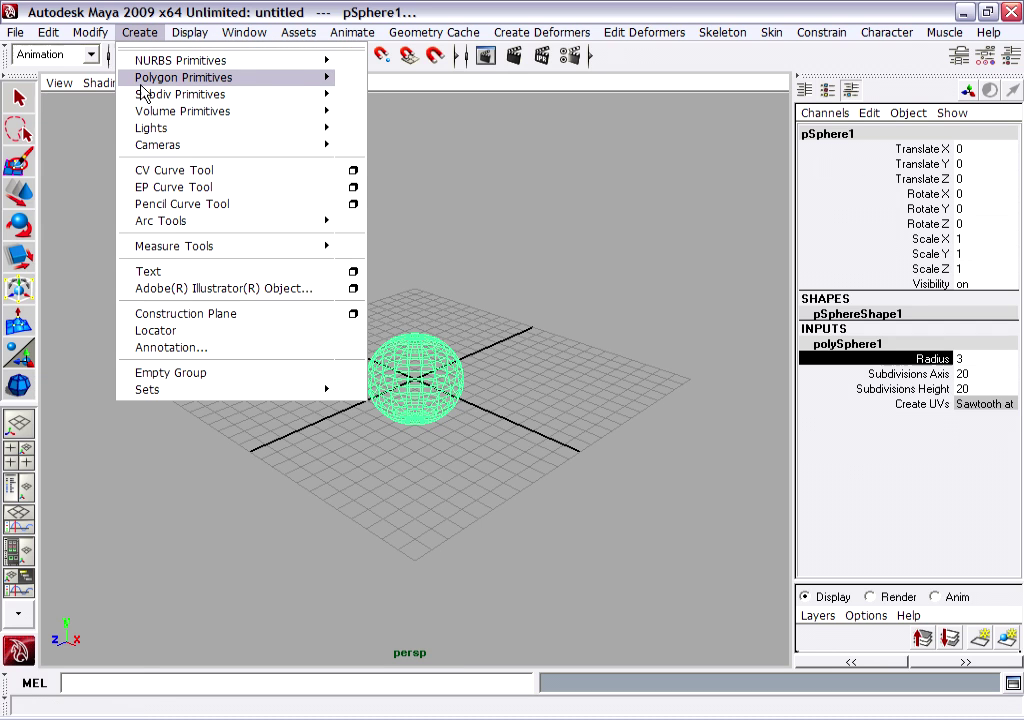
{"action": "mouse_move", "coordinate": [140, 82]}
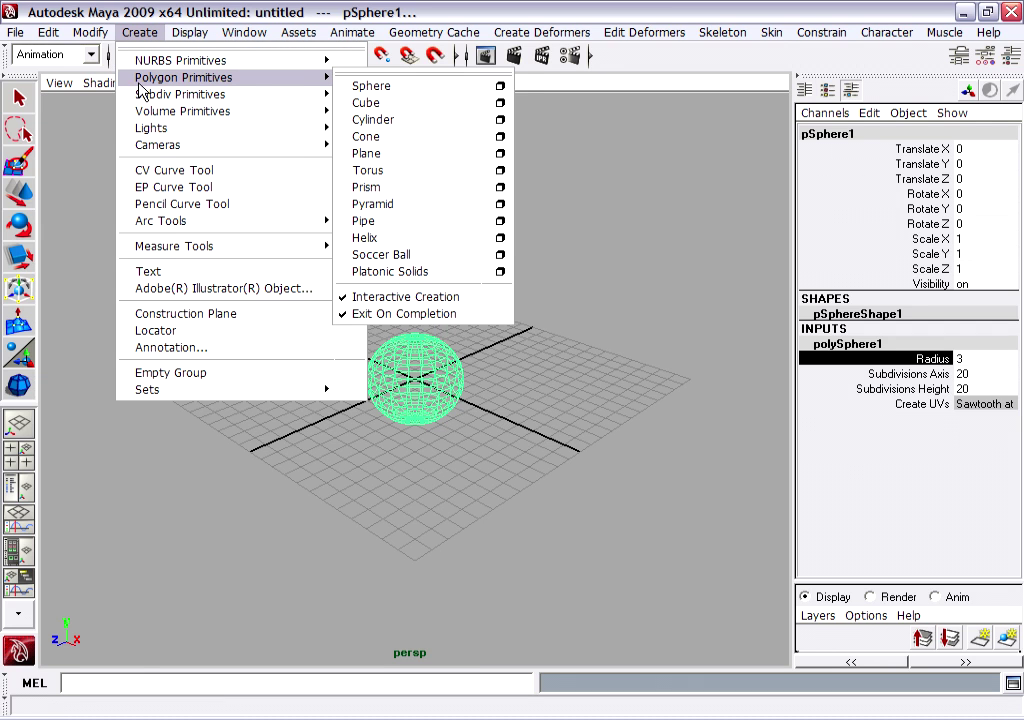
{"action": "left_click", "coordinate": [372, 137]}
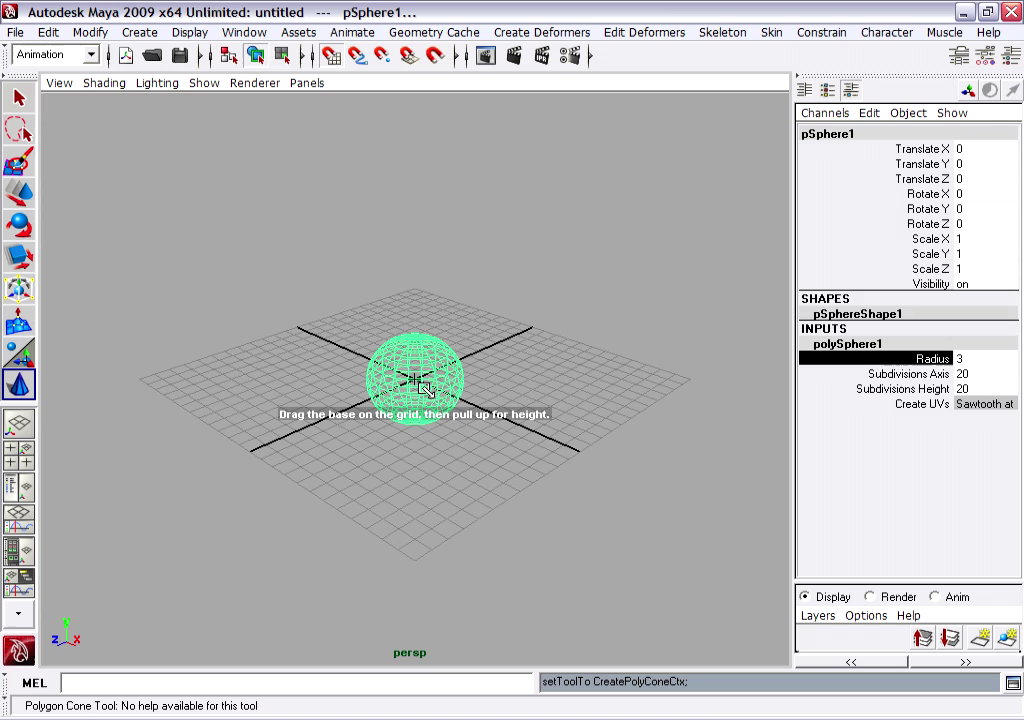
{"action": "left_click_drag", "start_coordinate": [414, 380], "coordinate": [480, 622]}
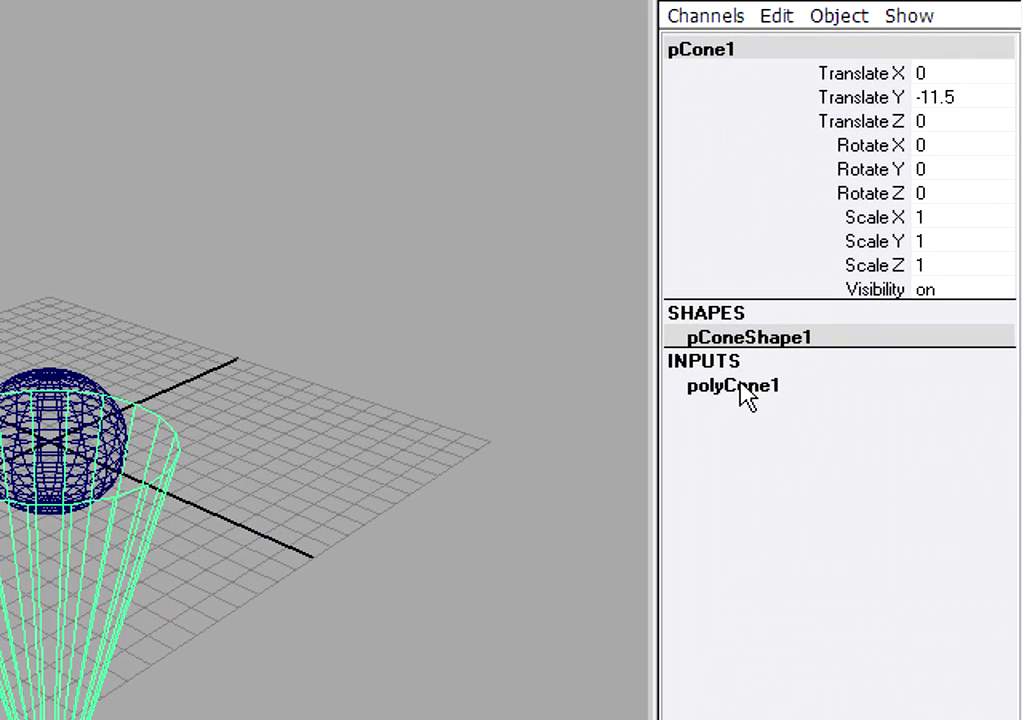
Narrow polyCone1 to radius 2.6 and shorten its height to 13.
{"action": "left_click", "coordinate": [745, 390]}
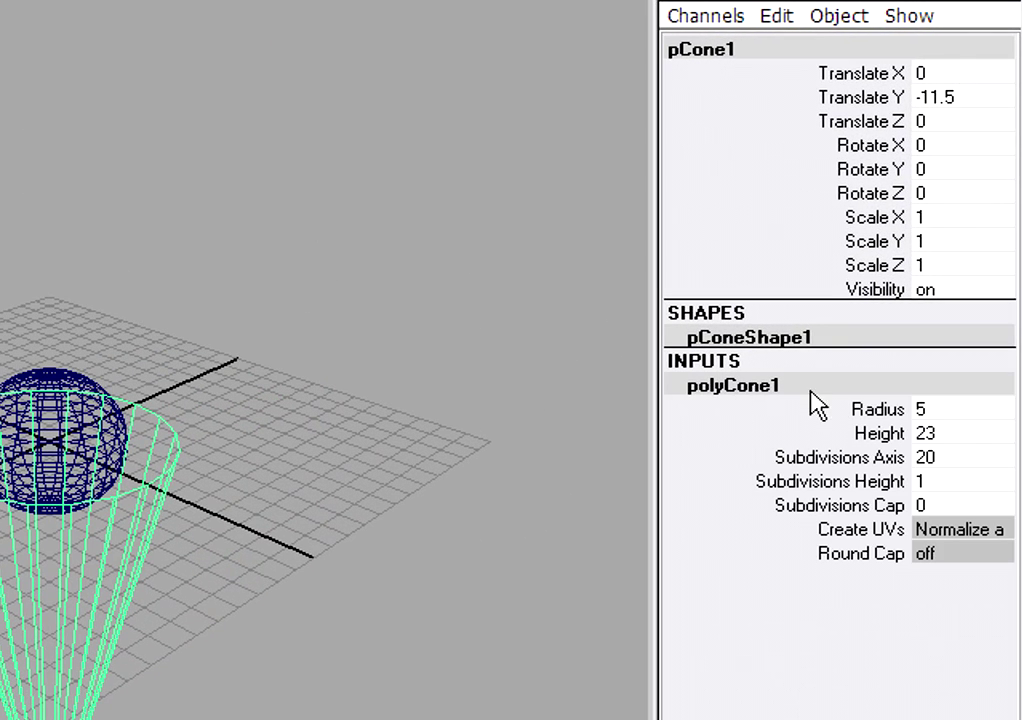
{"action": "left_click", "coordinate": [870, 412]}
{"action": "middle_click_drag", "start_coordinate": [487, 327], "coordinate": [384, 327]}
{"action": "left_click", "coordinate": [896, 432]}
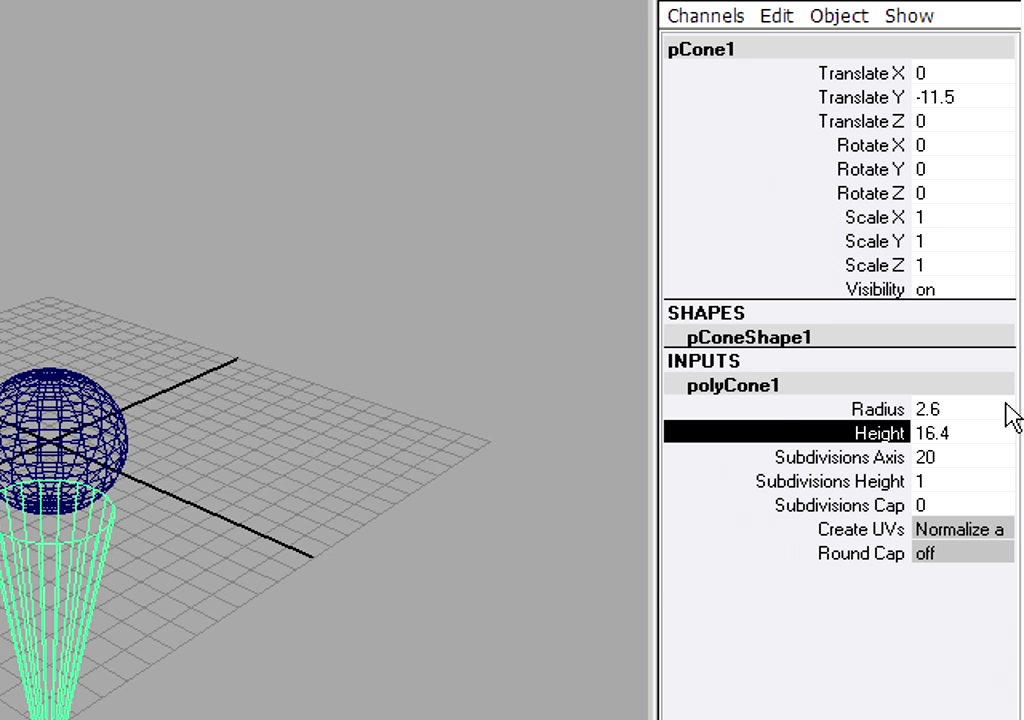
{"action": "middle_click_drag", "start_coordinate": [525, 341], "coordinate": [470, 330]}
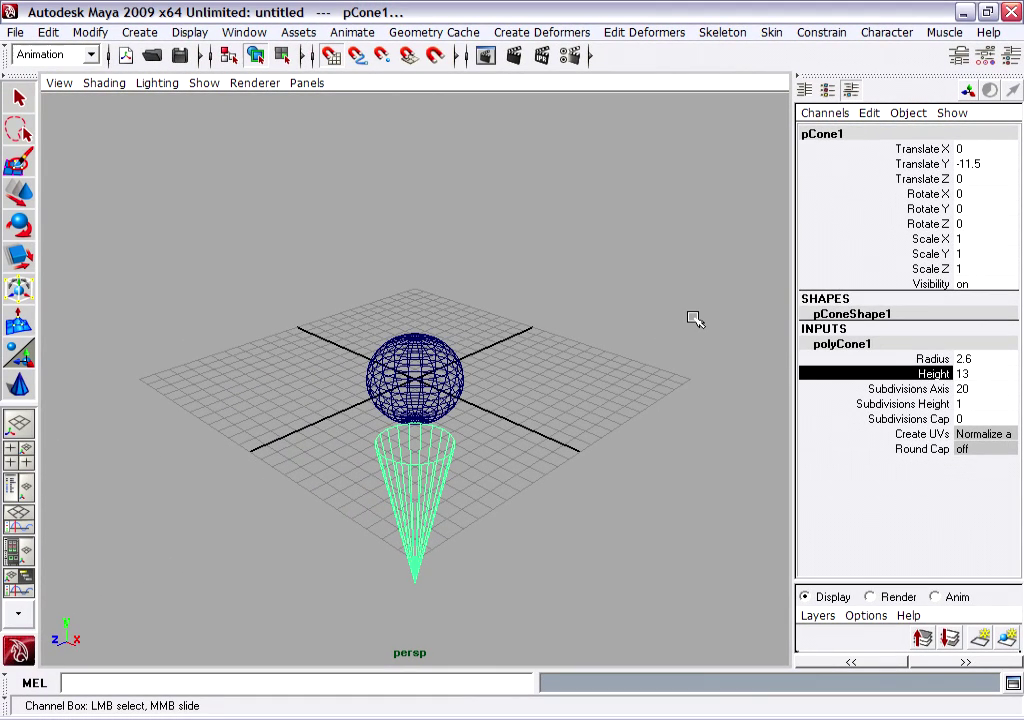
Switch to the four-view layout and set the cone's Height to 16.
{"action": "key", "text": "space"}
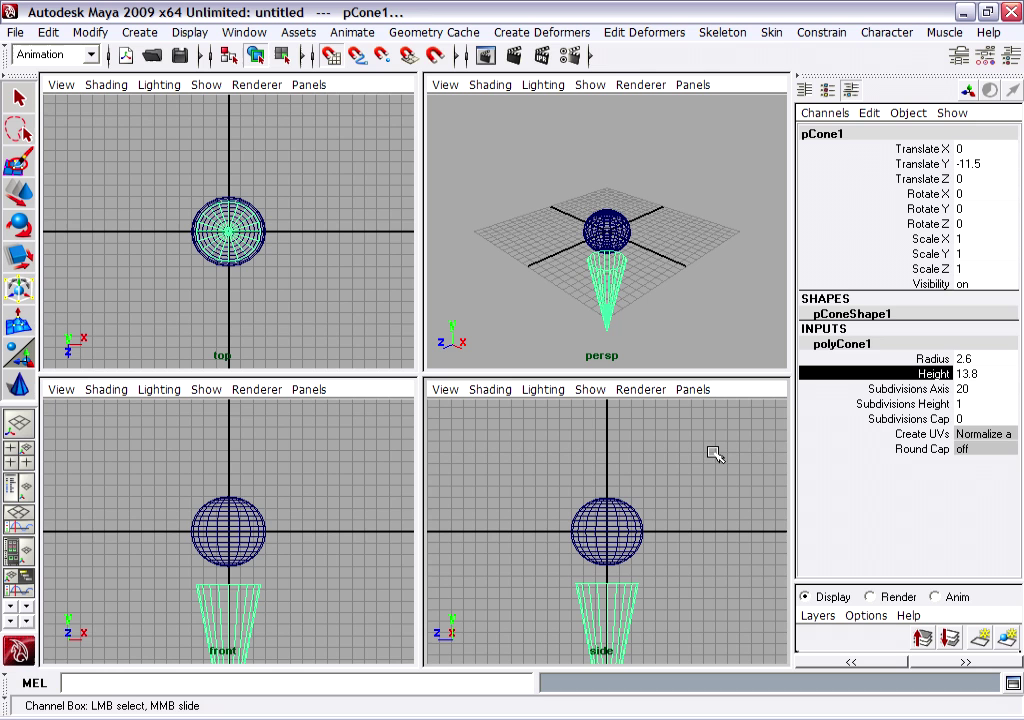
{"action": "middle_click_drag", "start_coordinate": [711, 450], "coordinate": [784, 423]}
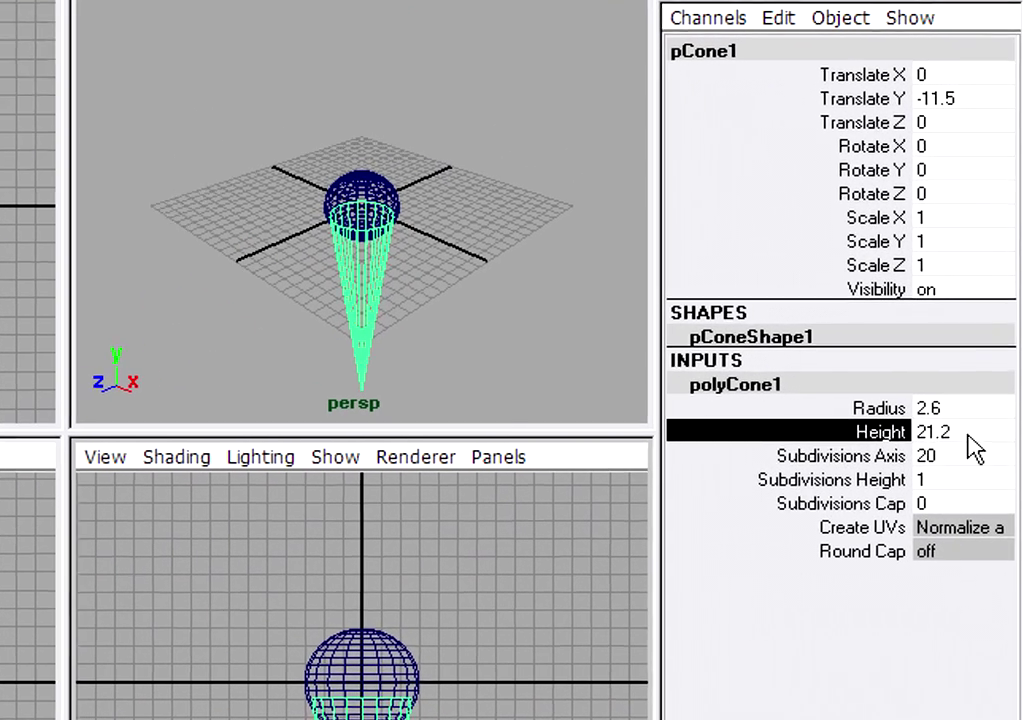
{"action": "left_click", "coordinate": [994, 373]}
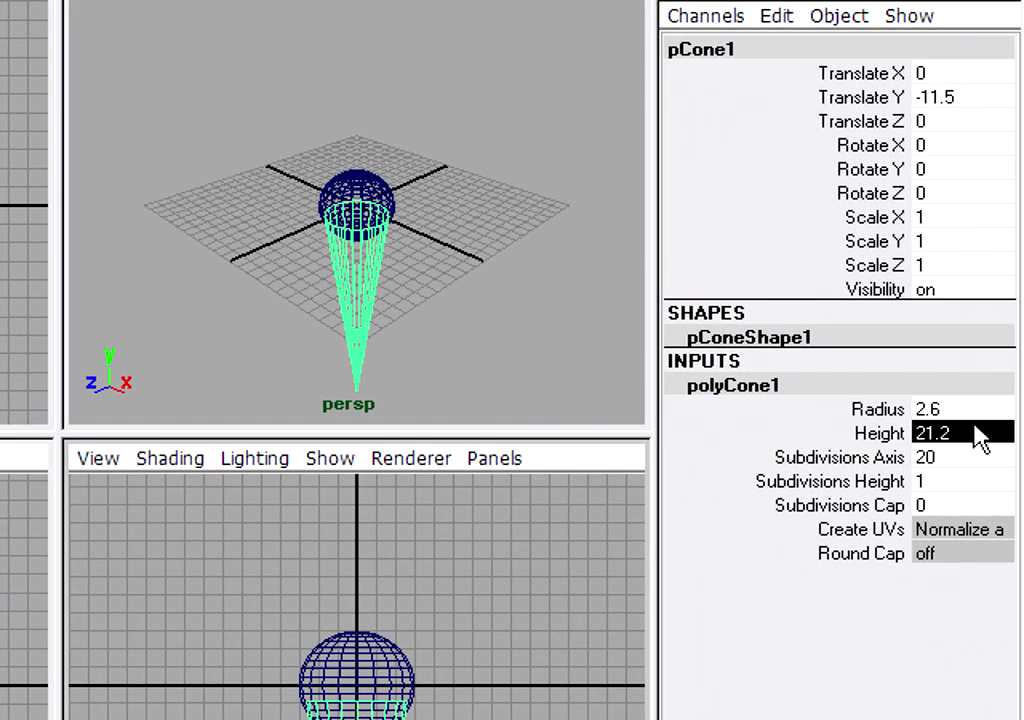
{"action": "type", "text": "16"}
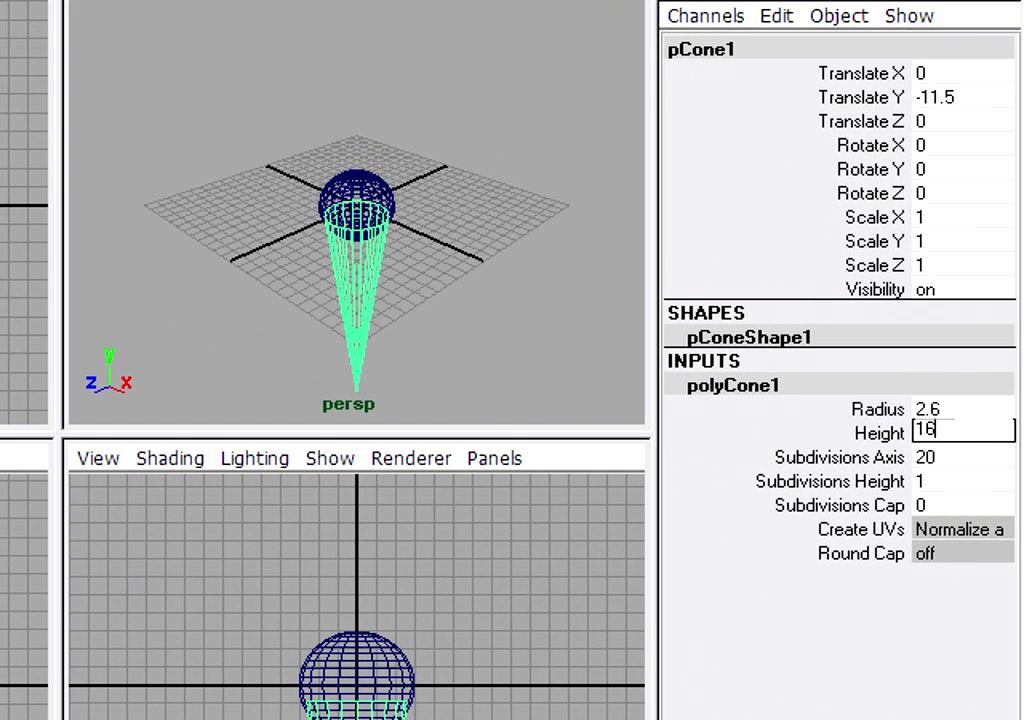
{"action": "key", "text": "Return"}
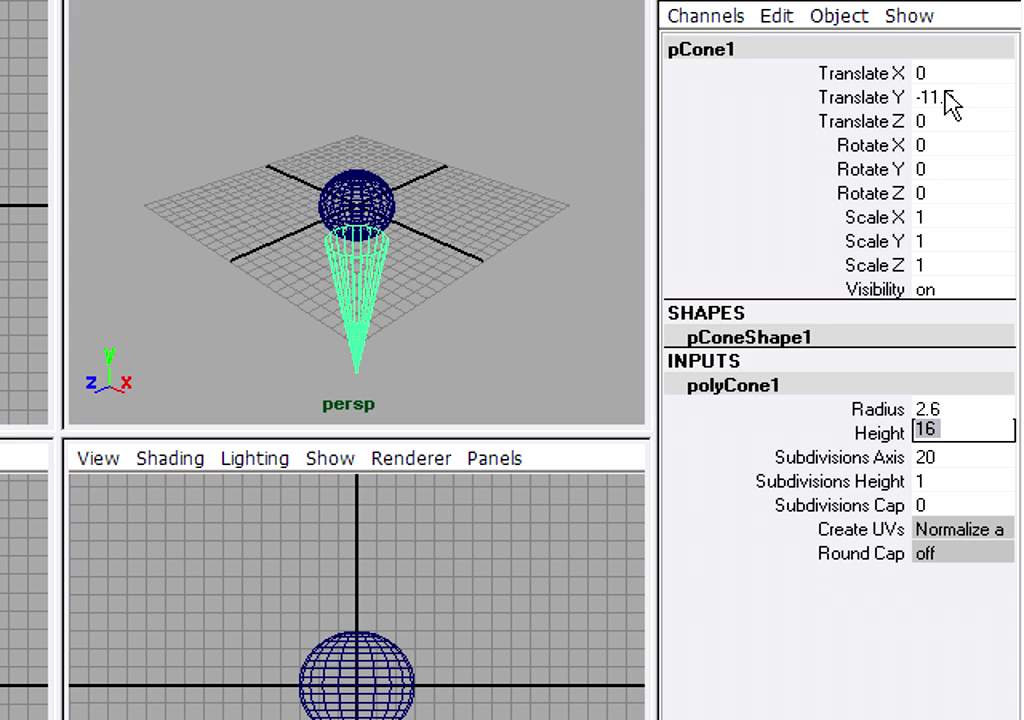
Raise pCone1 to Translate Y -8.
{"action": "left_click", "coordinate": [978, 97]}
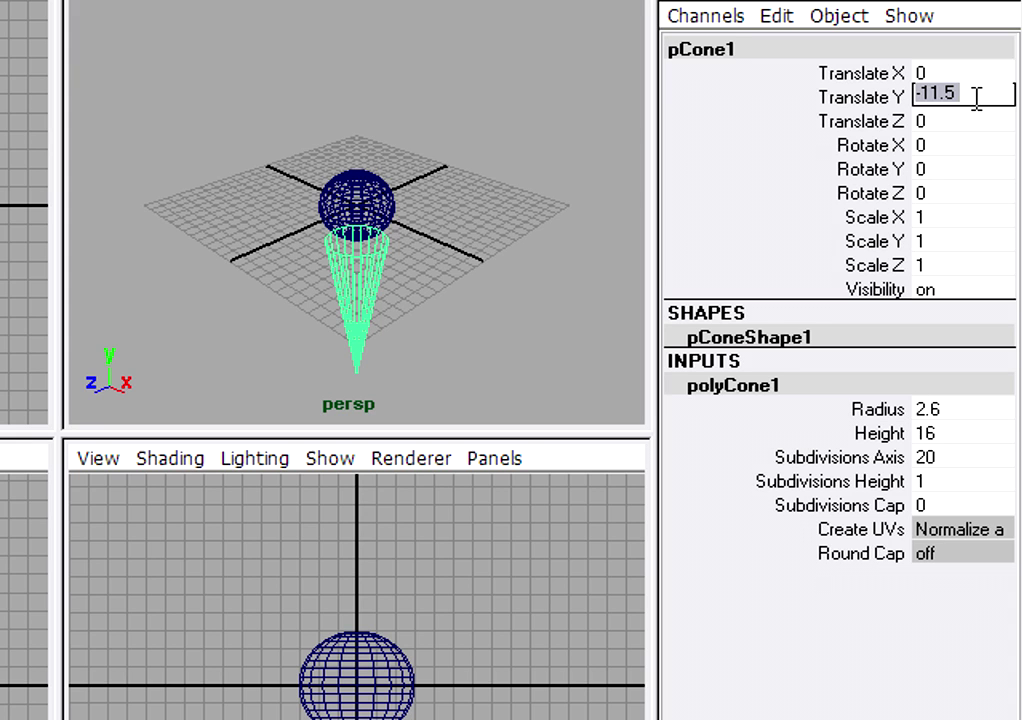
{"action": "type", "text": "-8"}
{"action": "key", "text": "Return"}
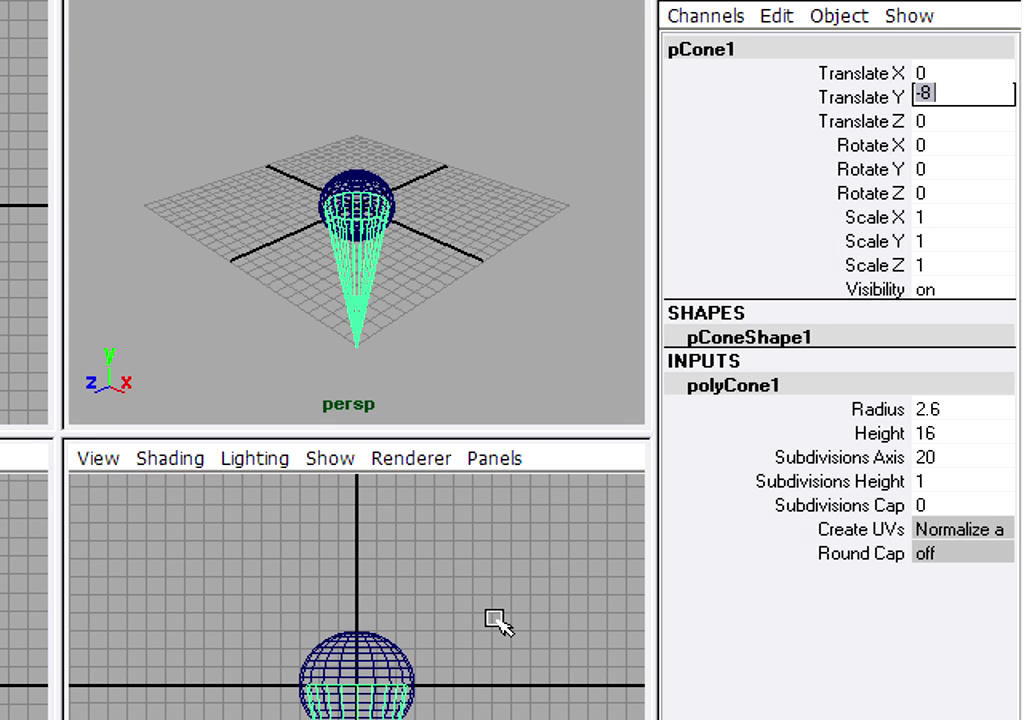
{"action": "key", "text": "Return"}
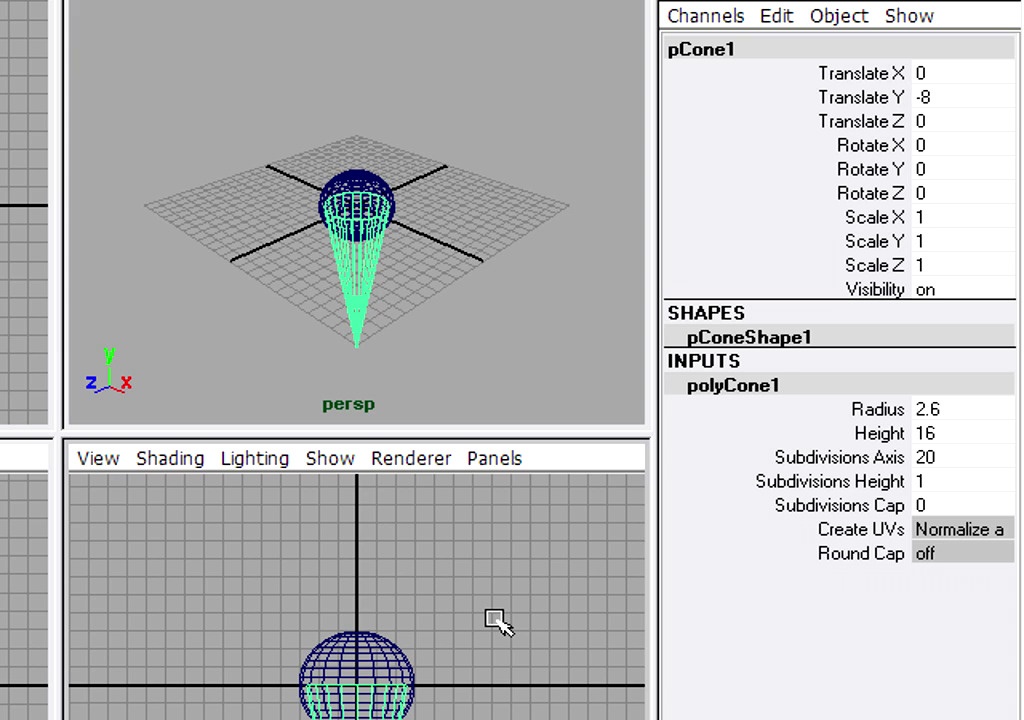
Rename pCone1 to IceCreamCone in the Channel Box.
{"action": "double_click", "coordinate": [758, 50]}
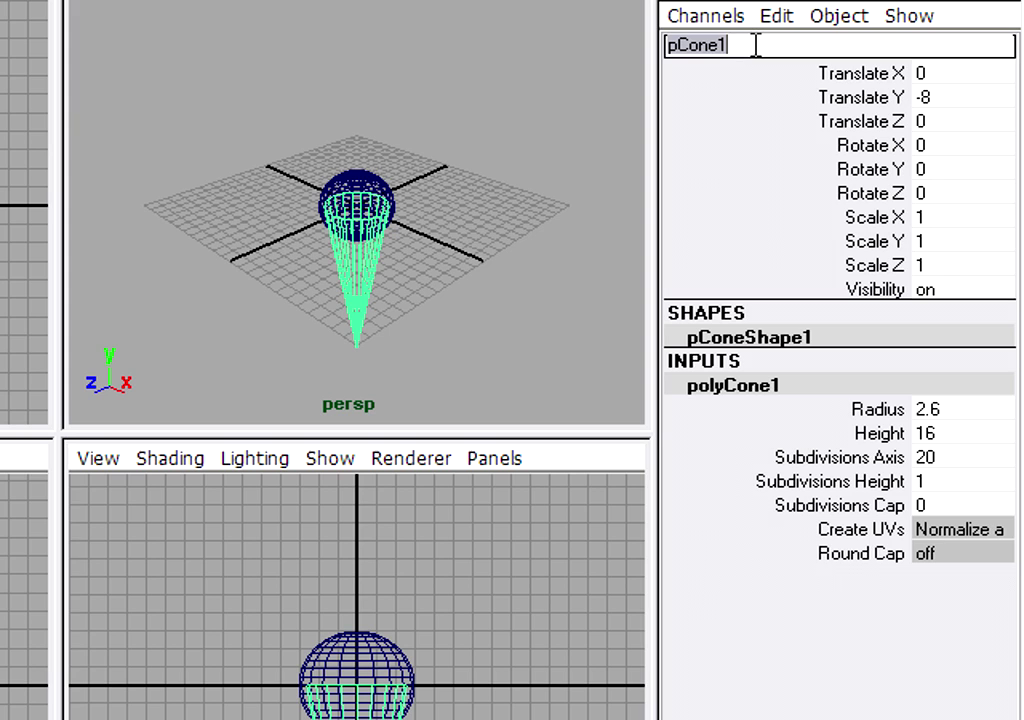
{"action": "type", "text": "I"}
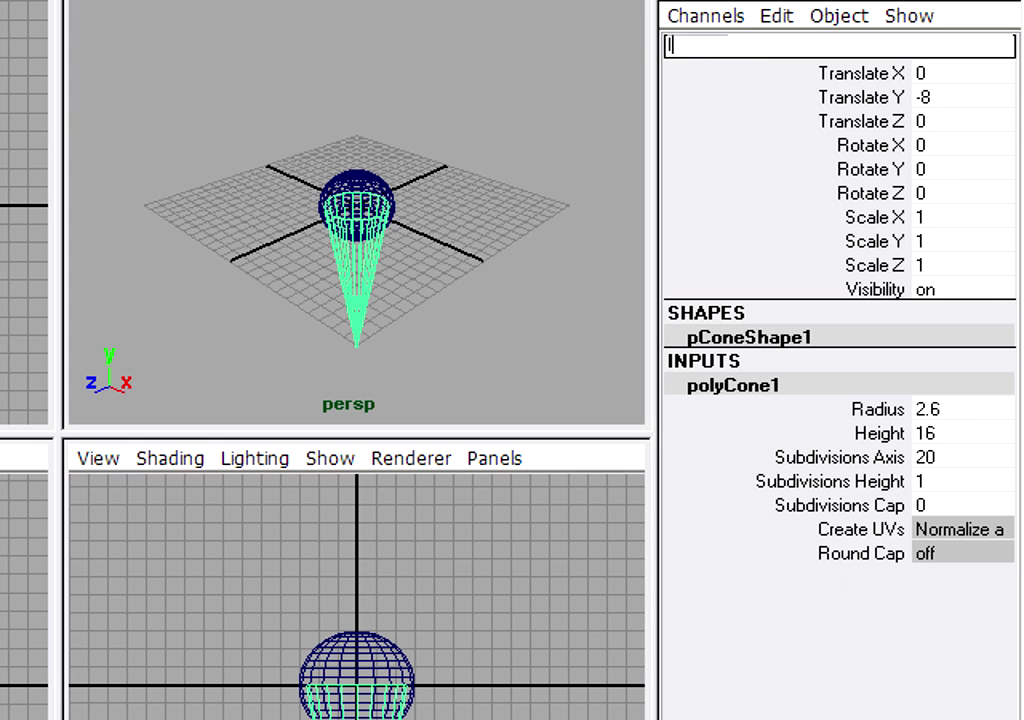
{"action": "type", "text": "ceCreamCone"}
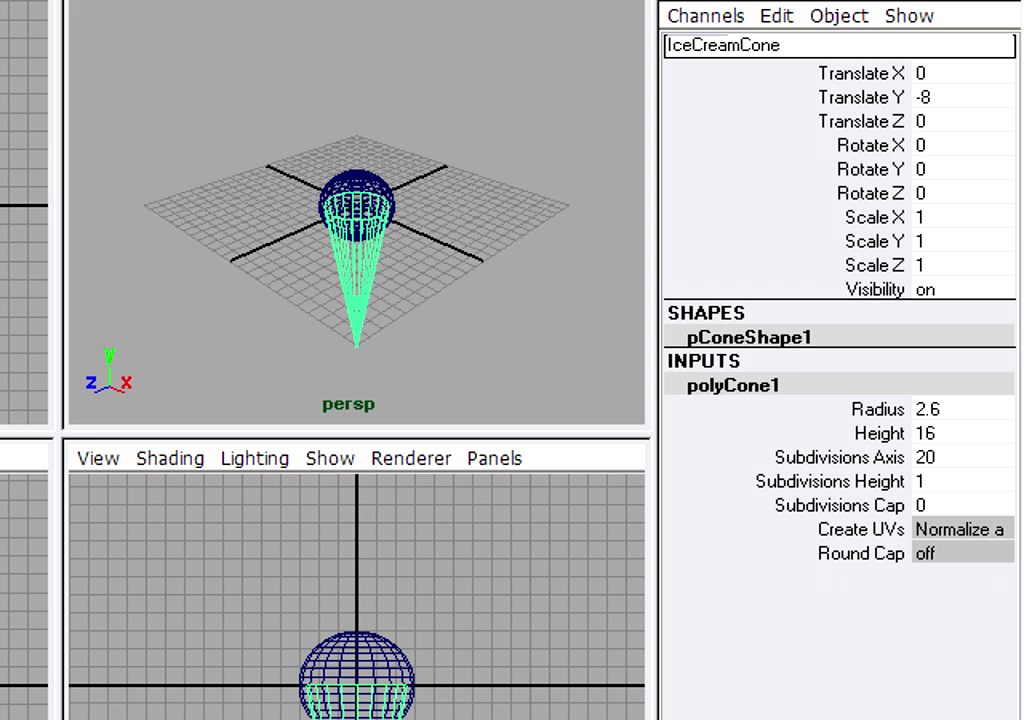
{"action": "key", "text": "Return"}
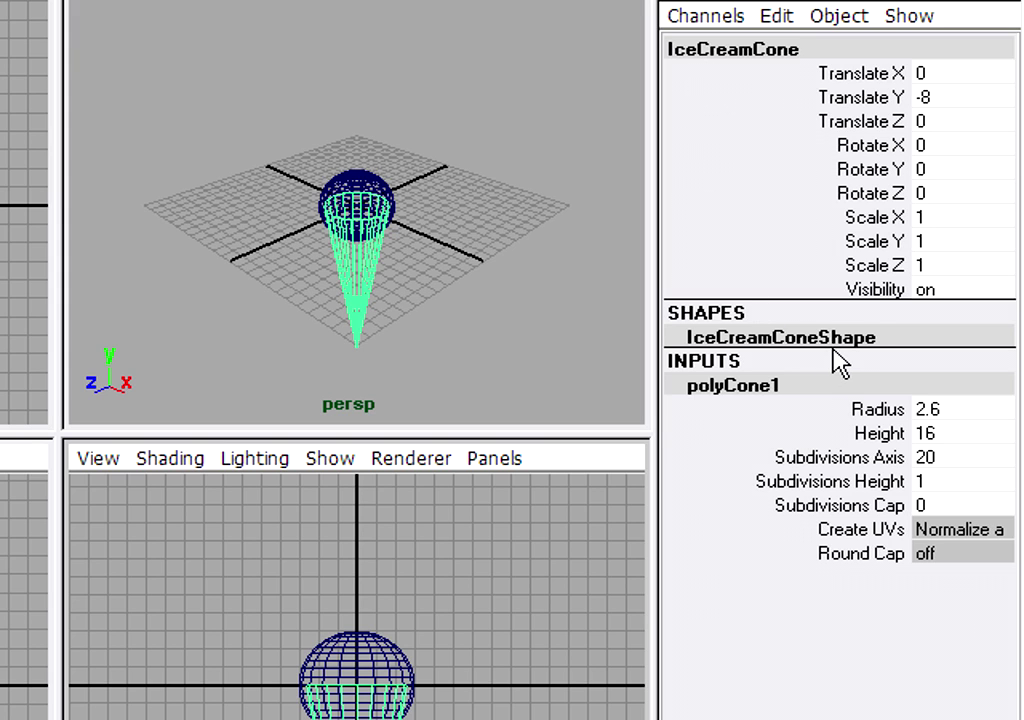
Select the sphere and rename pSphere1 to IceCream.
{"action": "left_click", "coordinate": [353, 176]}
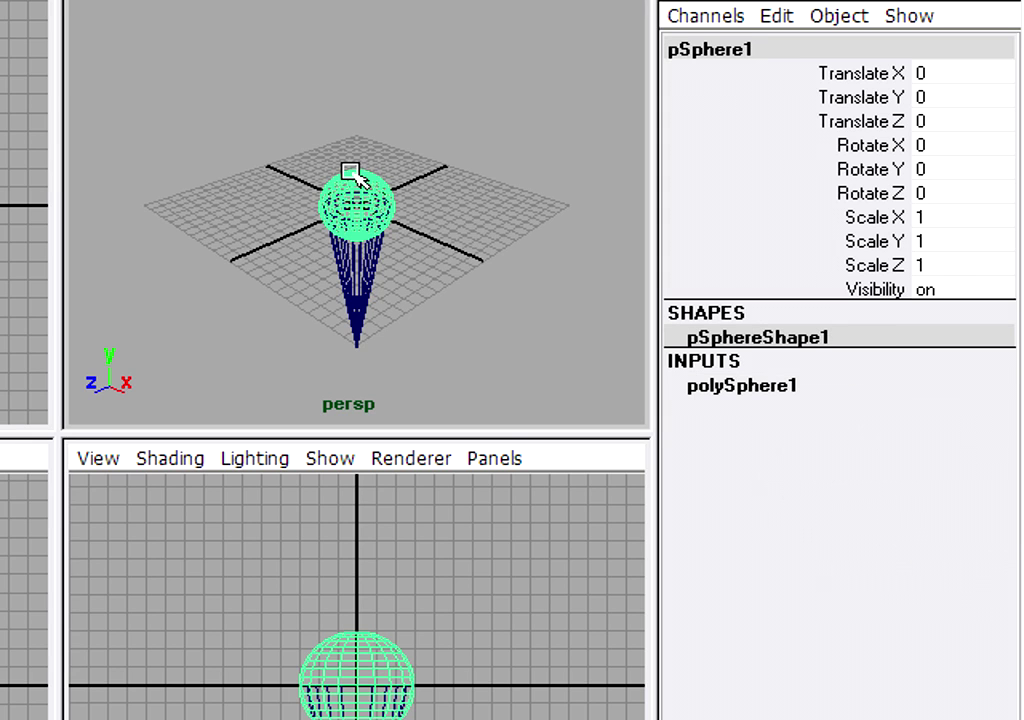
{"action": "double_click", "coordinate": [776, 48]}
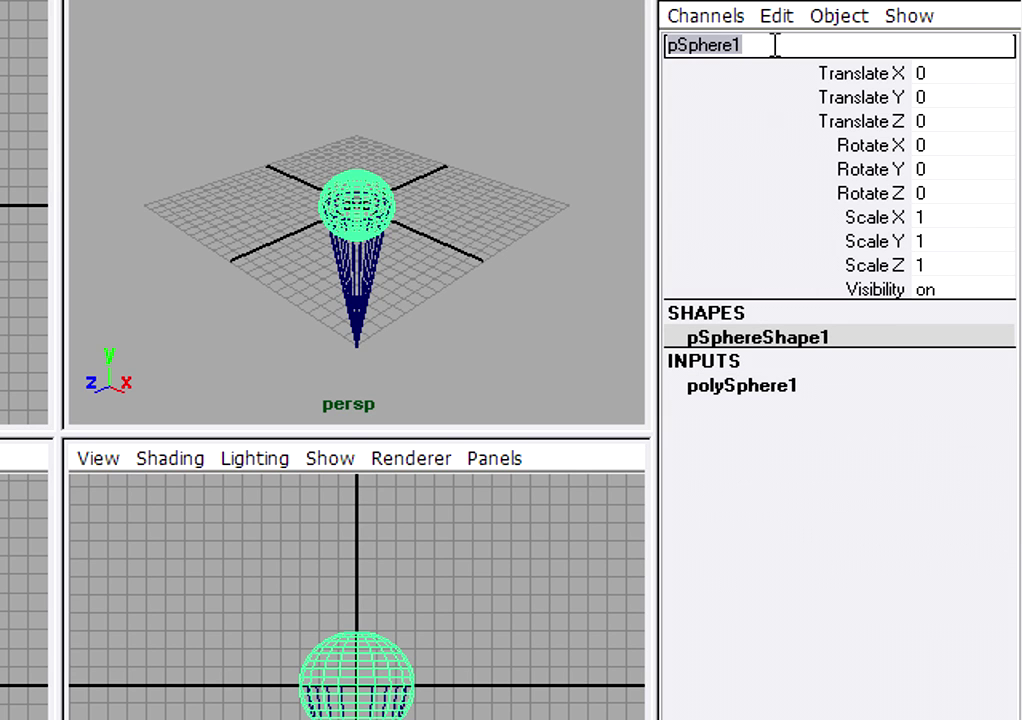
{"action": "key", "text": "BackSpace"}
{"action": "type", "text": "IceCream"}
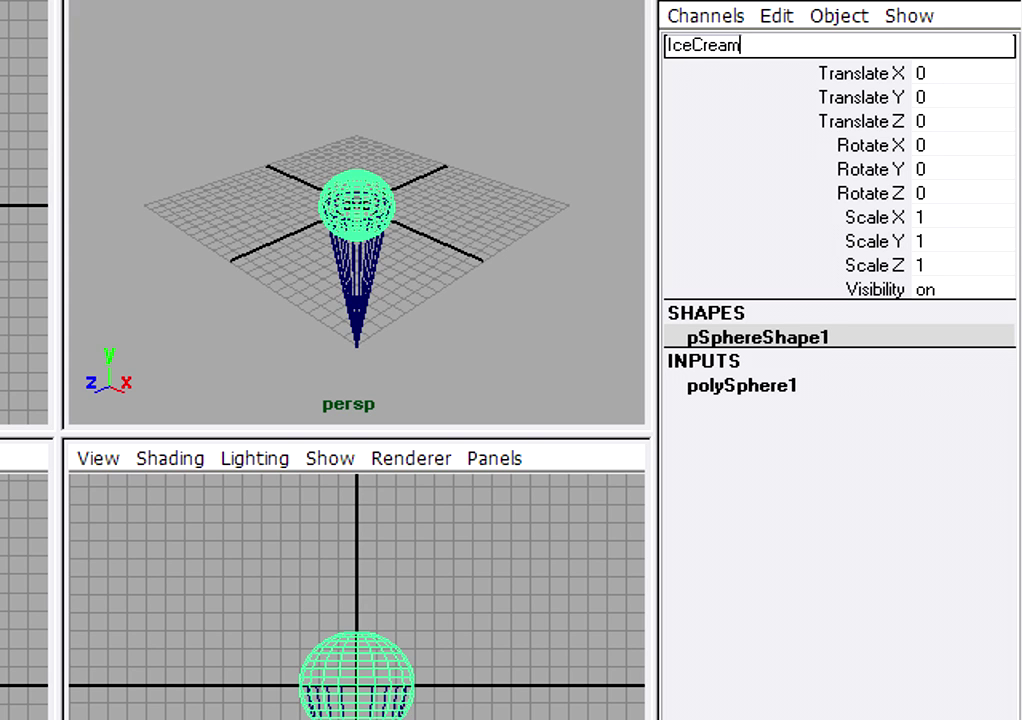
{"action": "key", "text": "Return"}
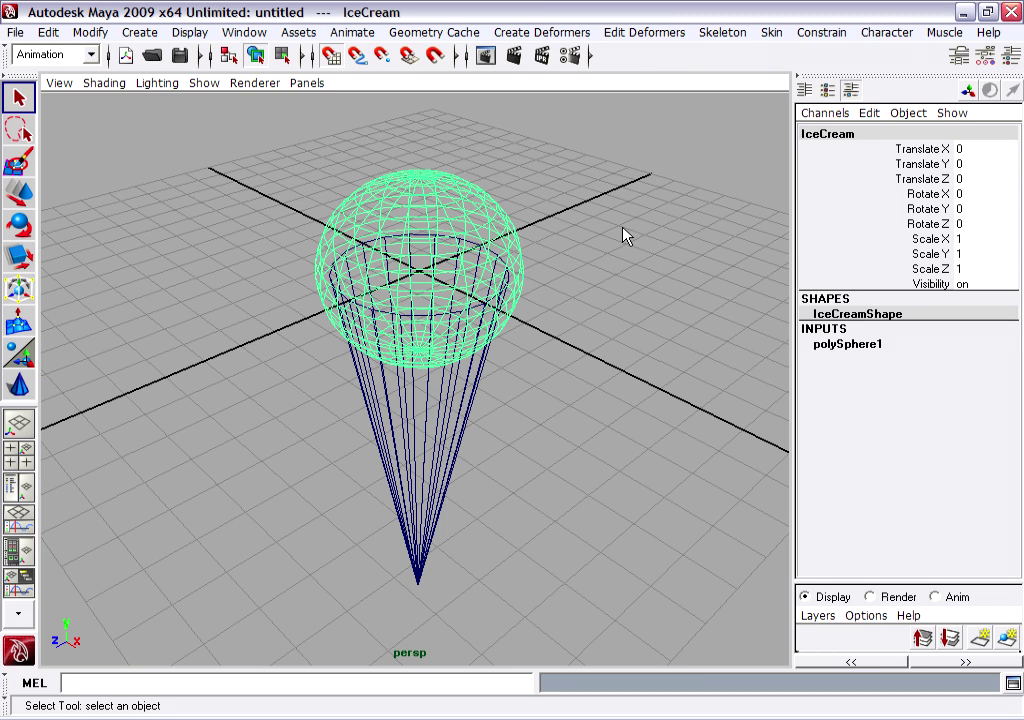
Apply Smooth Shade All, briefly check wireframe with 4, then return to smooth shading with 5.
{"action": "left_click", "coordinate": [106, 83]}
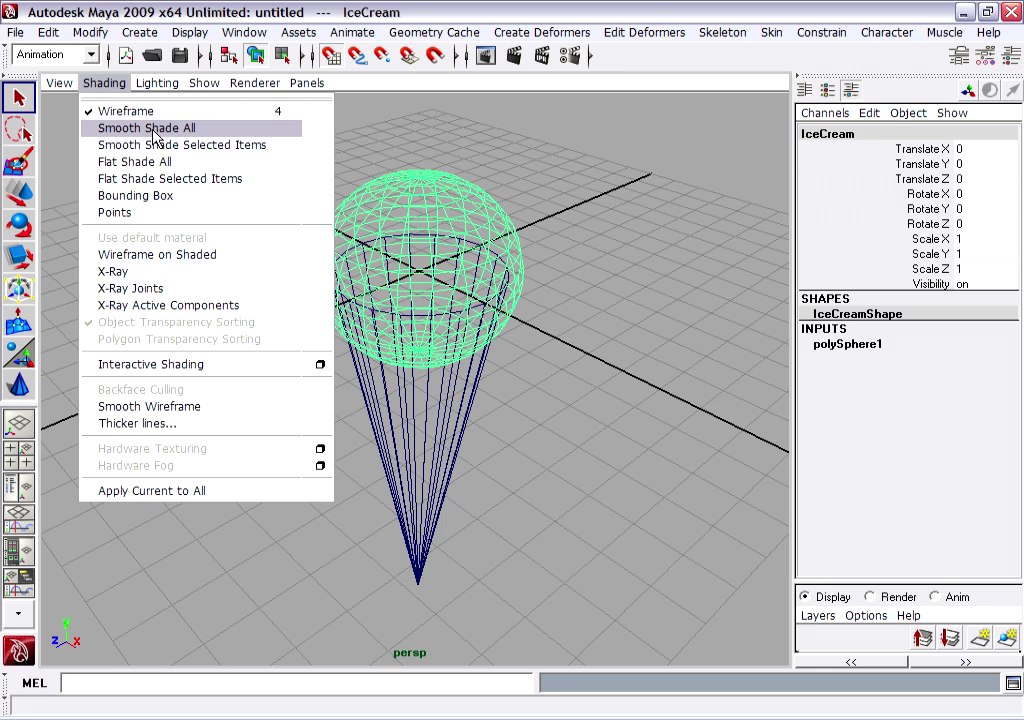
{"action": "left_click", "coordinate": [240, 135]}
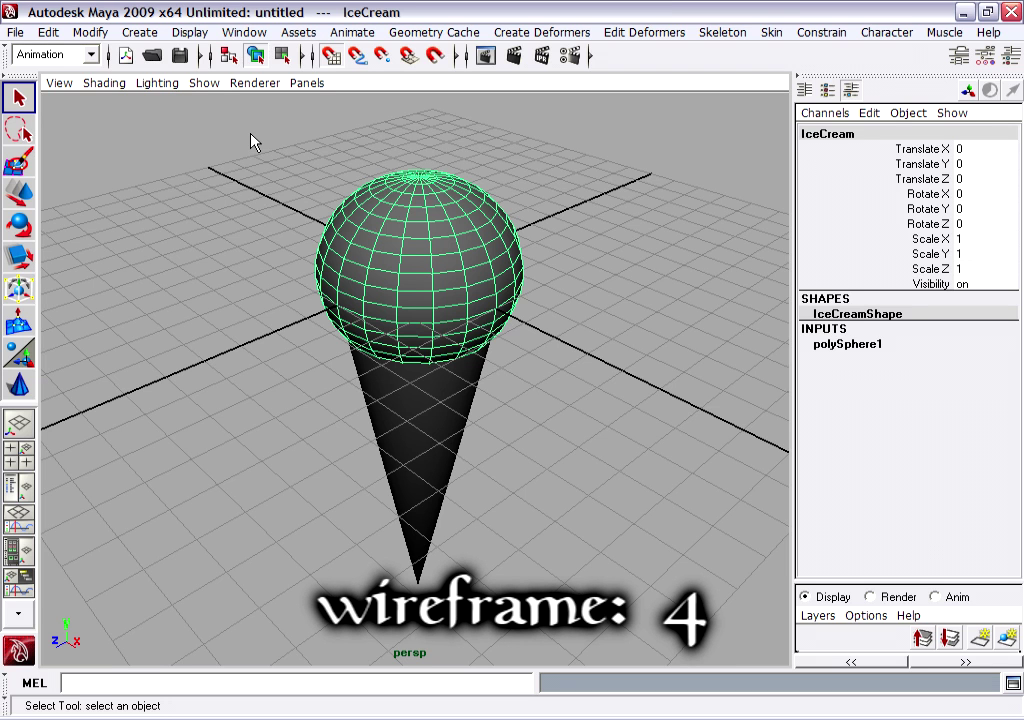
{"action": "key", "text": "4"}
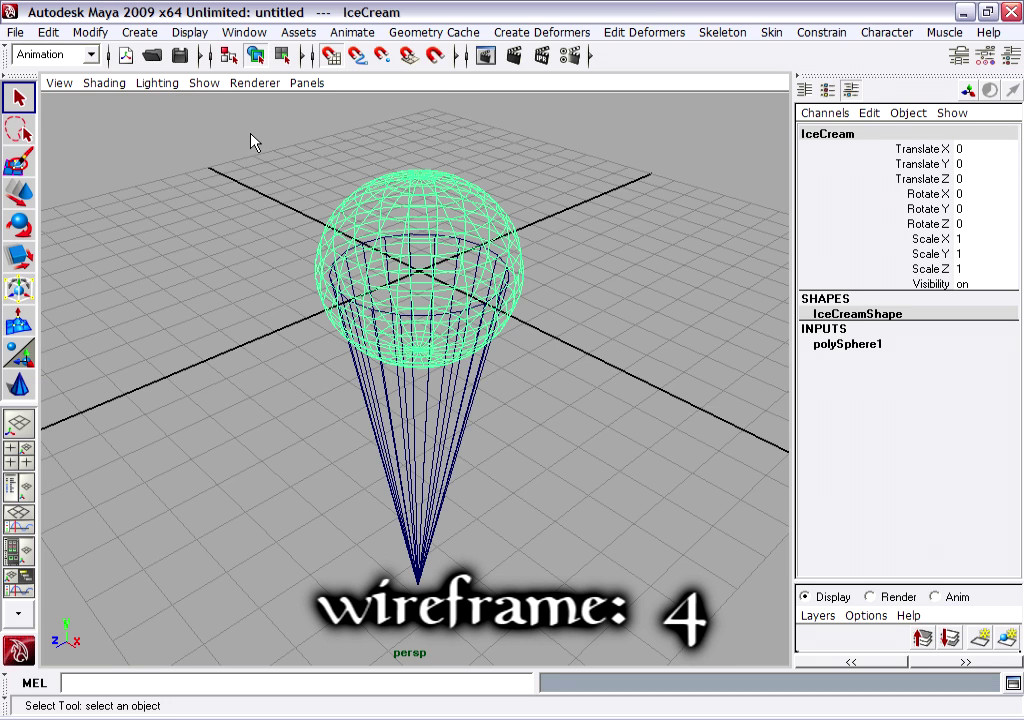
{"action": "key", "text": "5"}
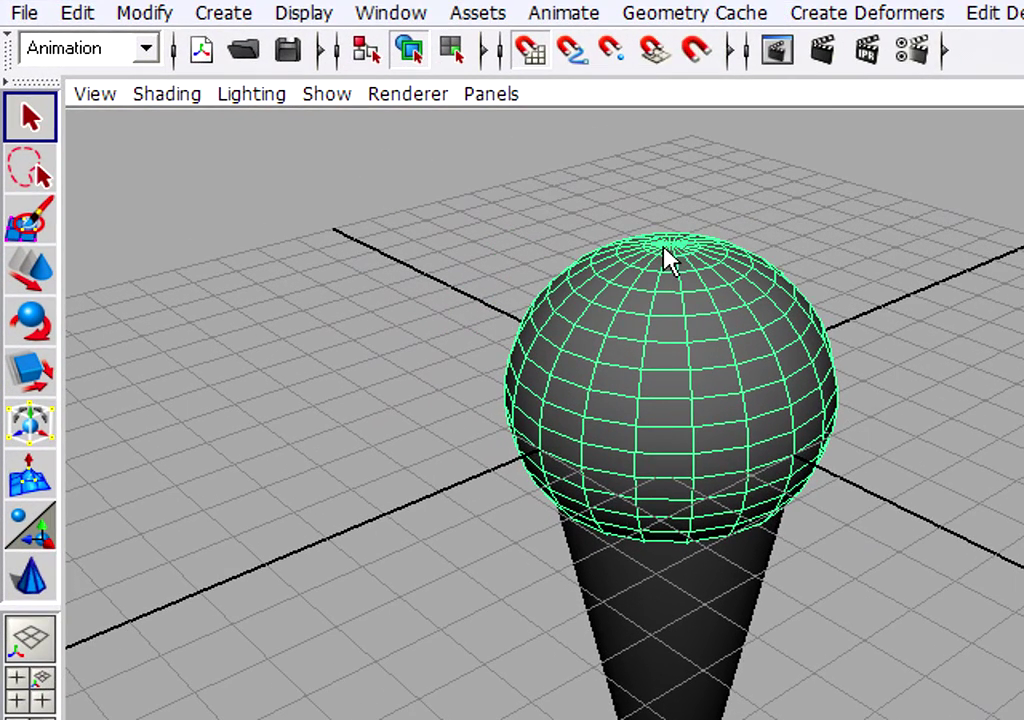
Keep the Animation menu set active and open the Create Deformers menu.
{"action": "left_click", "coordinate": [145, 48]}
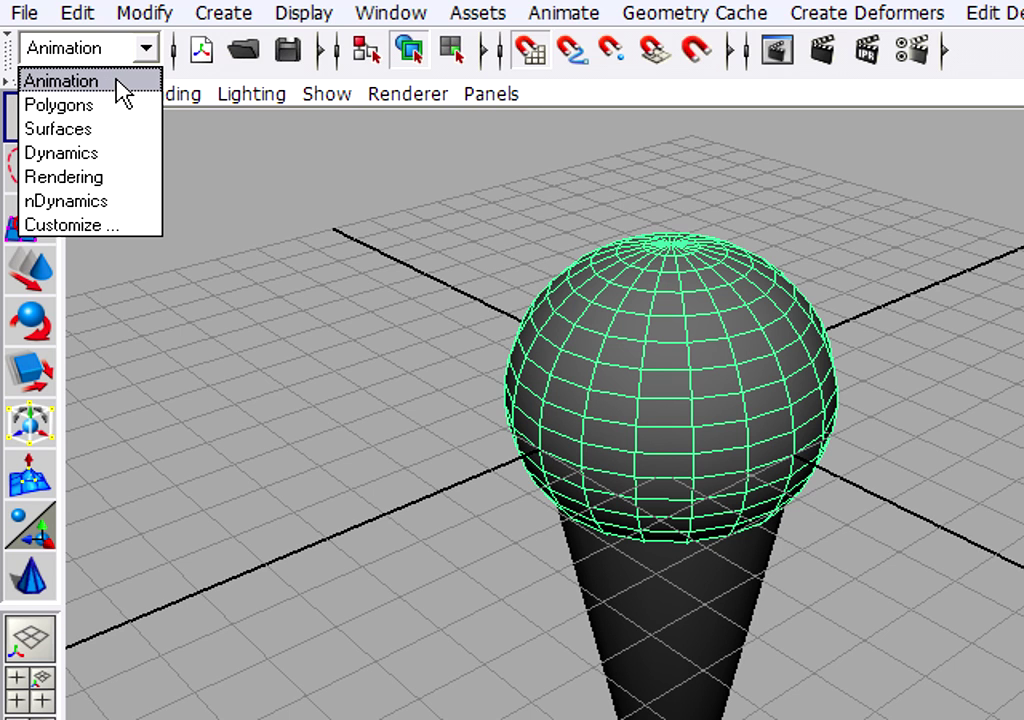
{"action": "left_click", "coordinate": [122, 92]}
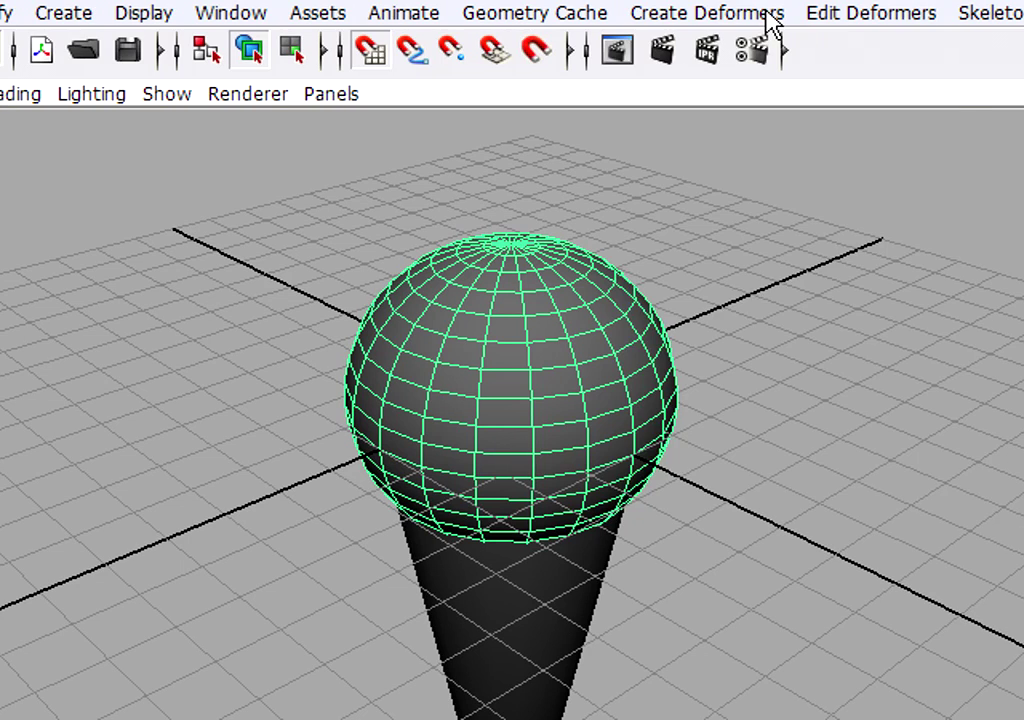
{"action": "left_click", "coordinate": [930, 16]}
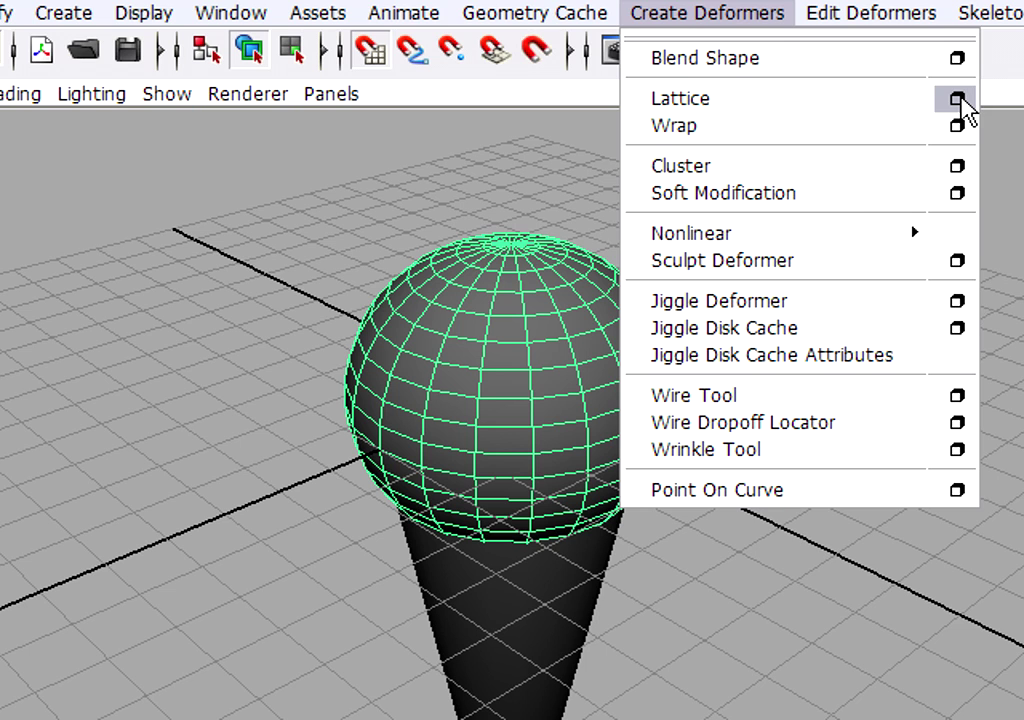
Reset the Lattice Options to their defaults, with local divisions 2, 2, 2.
{"action": "left_click", "coordinate": [957, 100]}
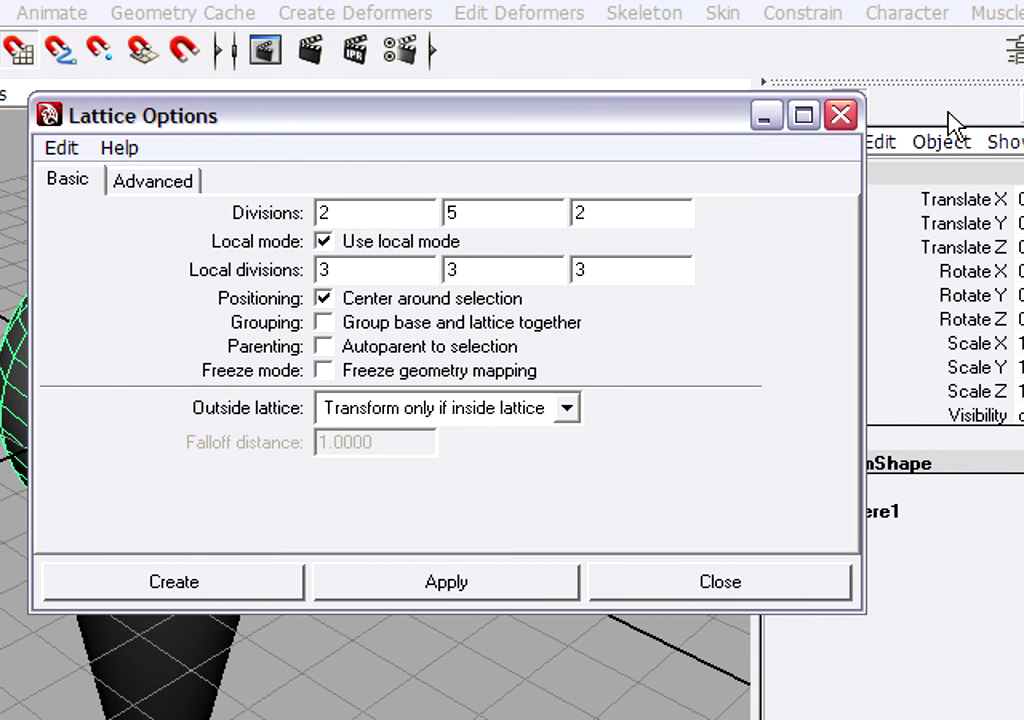
{"action": "left_click", "coordinate": [62, 149]}
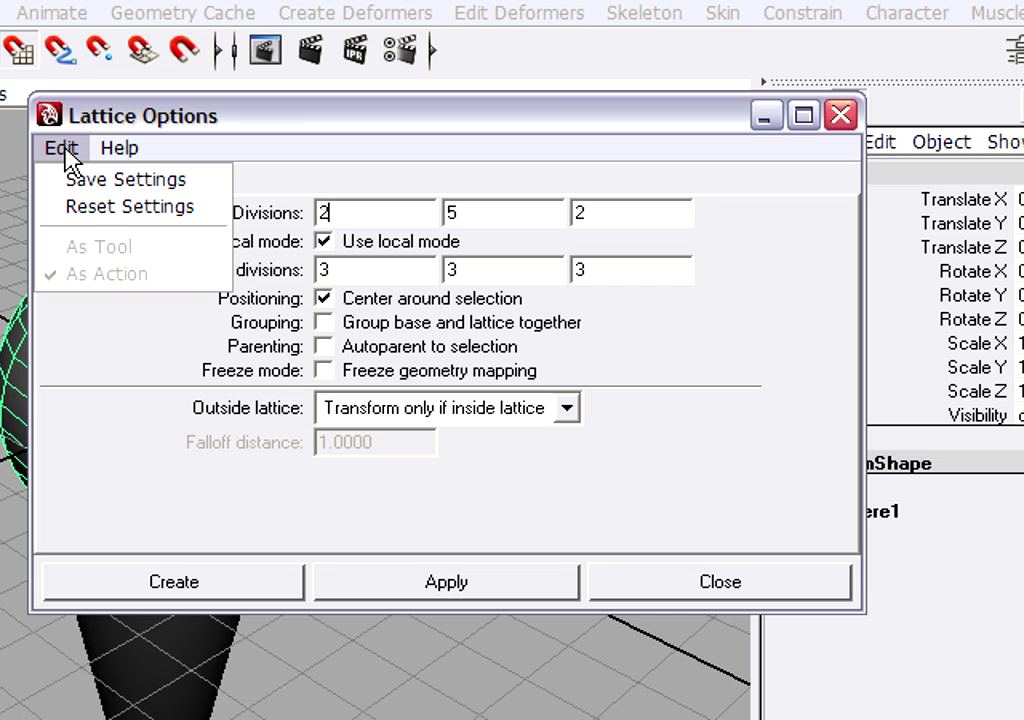
{"action": "left_click", "coordinate": [208, 217]}
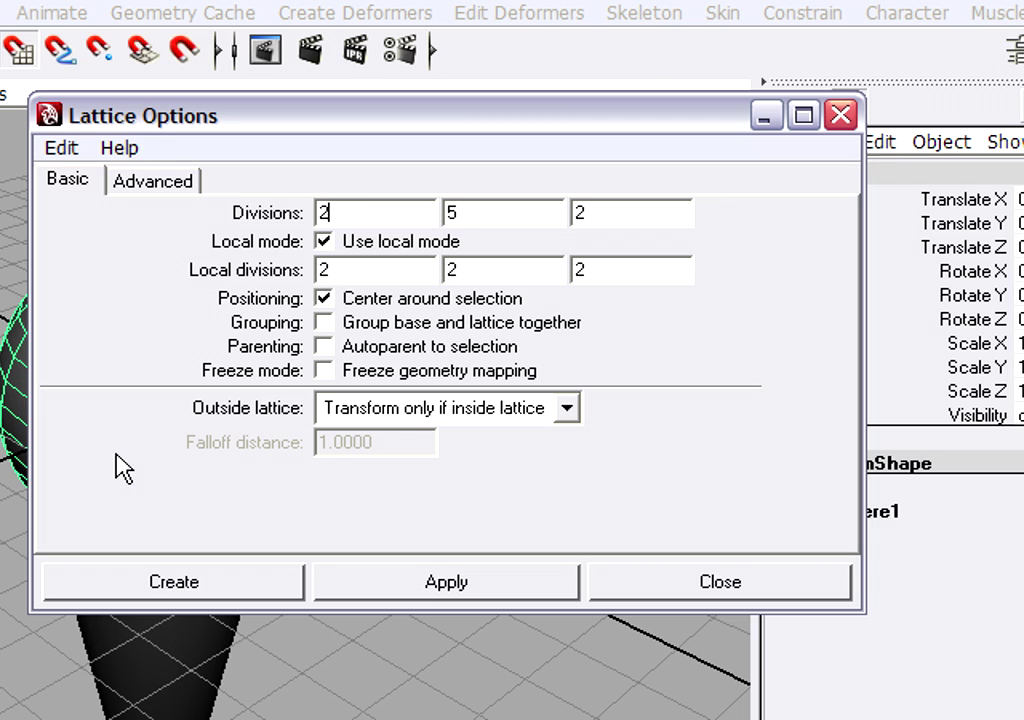
{"action": "key", "text": "Tab"}
{"action": "key", "text": "Tab"}
{"action": "key", "text": "Tab"}
Set the lattice local divisions to 3, 3, 3 and create it around the IceCream sphere.
{"action": "double_click", "coordinate": [333, 270]}
{"action": "type", "text": "3"}
{"action": "key", "text": "Tab"}
{"action": "type", "text": "3"}
{"action": "key", "text": "Tab"}
{"action": "type", "text": "3"}
{"action": "left_click", "coordinate": [258, 588]}
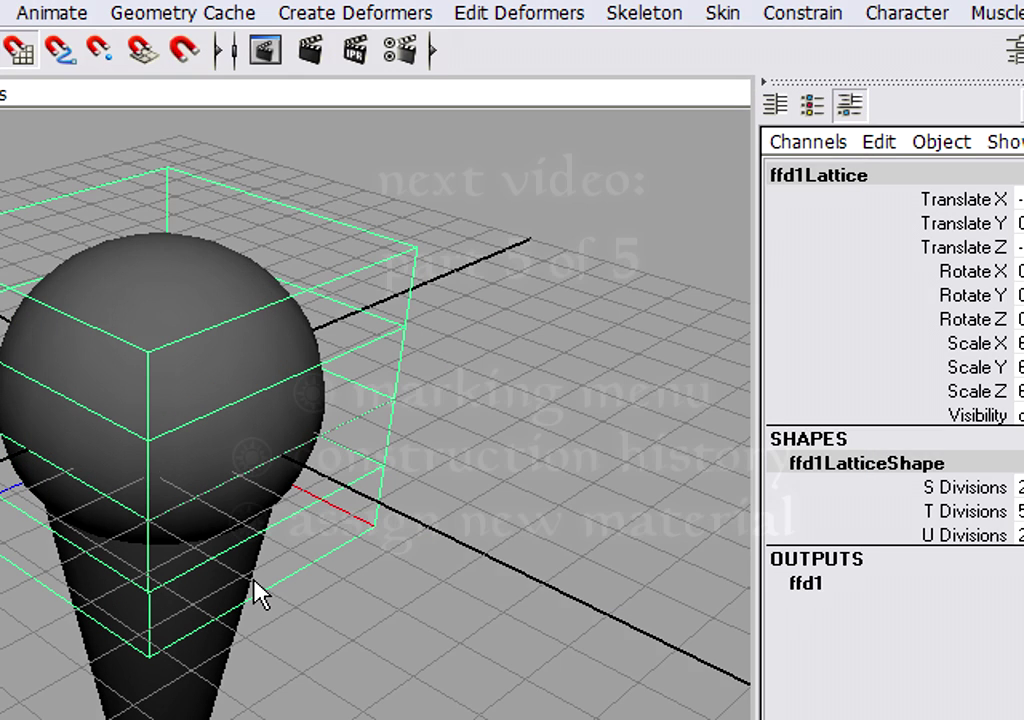